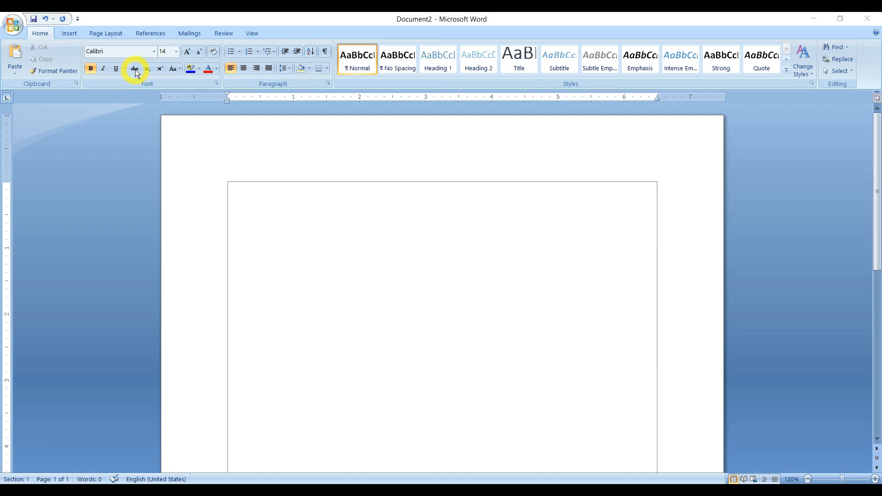
- Enter the line "Academy of Computer & Professional Learning" at the start of the blank document
{"action": "left_click", "coordinate": [258, 191]}
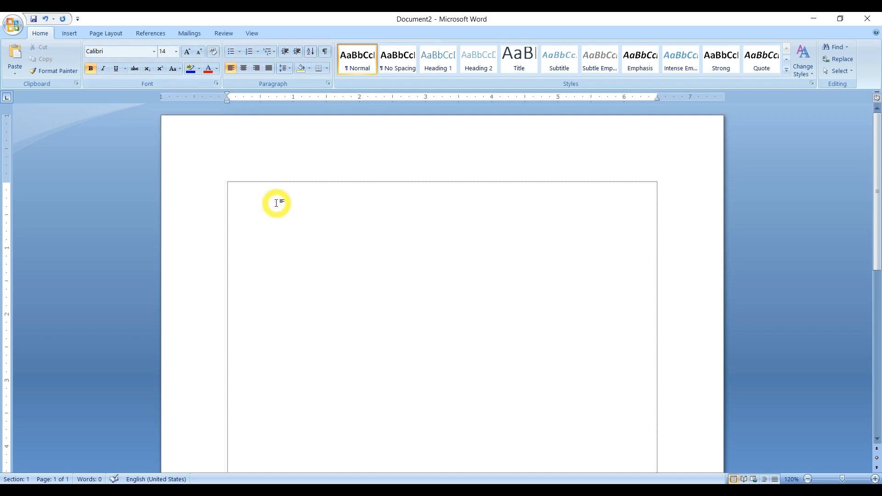
{"action": "type", "text": "Academy of Computer "}
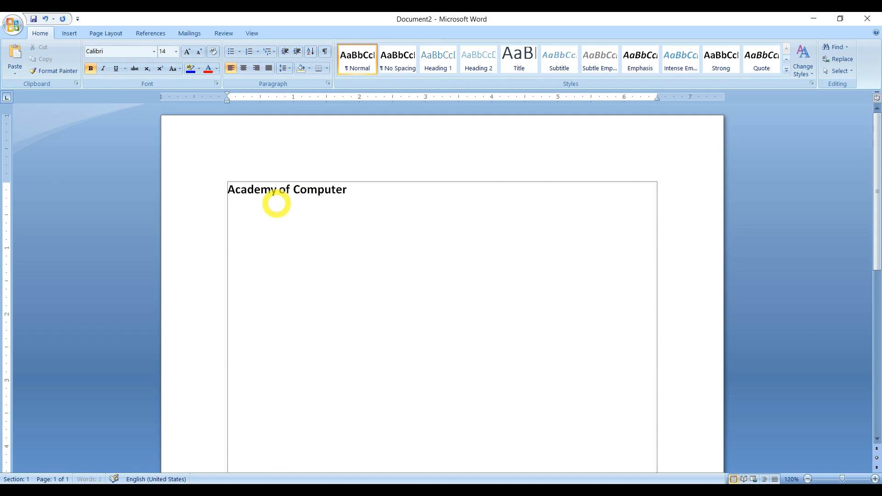
{"action": "type", "text": "& Professional Learning"}
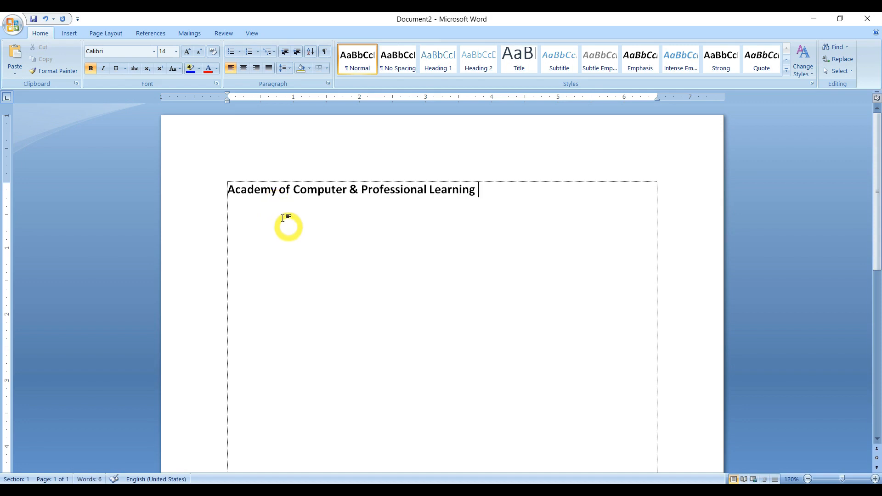
- Replace the word "Academy" with "Institute" in the line and undo that replacement
{"action": "left_click_drag", "start_coordinate": [227, 191], "coordinate": [277, 190]}
{"action": "key", "text": "Delete"}
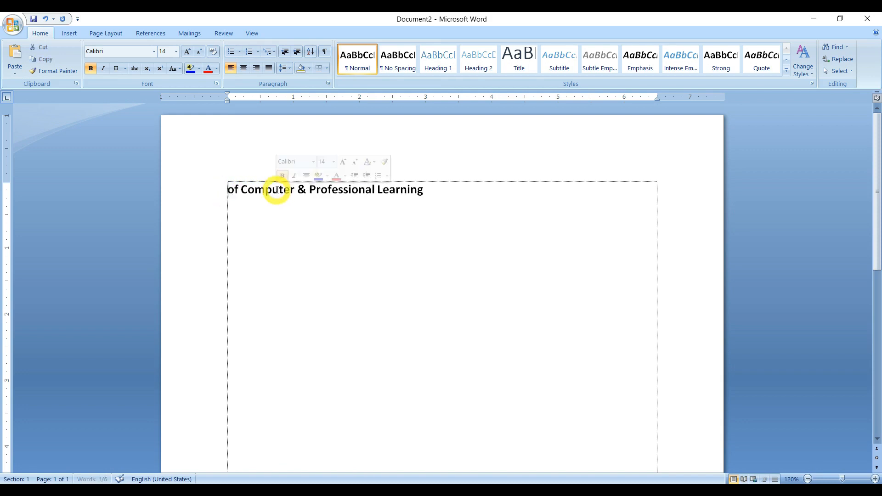
{"action": "type", "text": "Institut"}
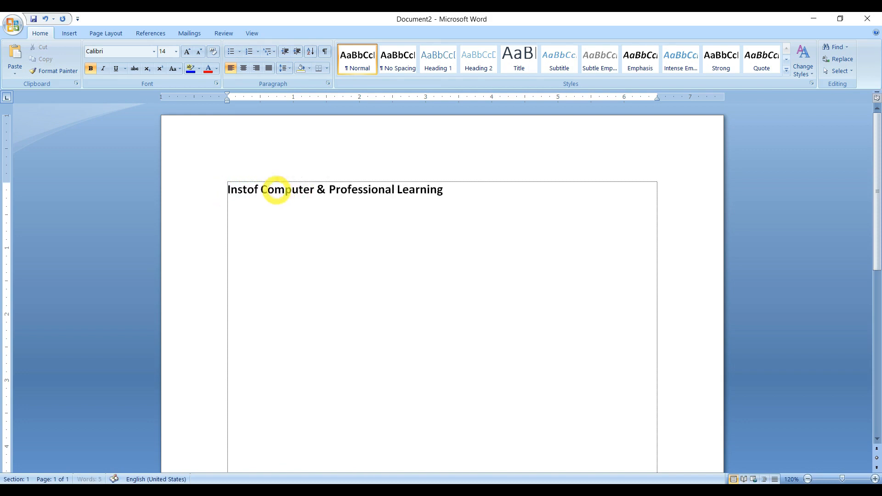
{"action": "type", "text": "e"}
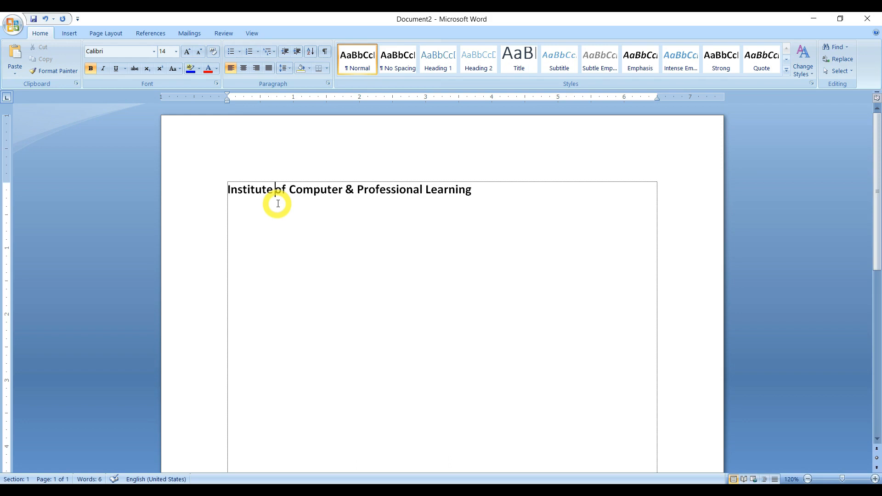
{"action": "key", "text": "ctrl+z"}
{"action": "key", "text": "ctrl+z"}
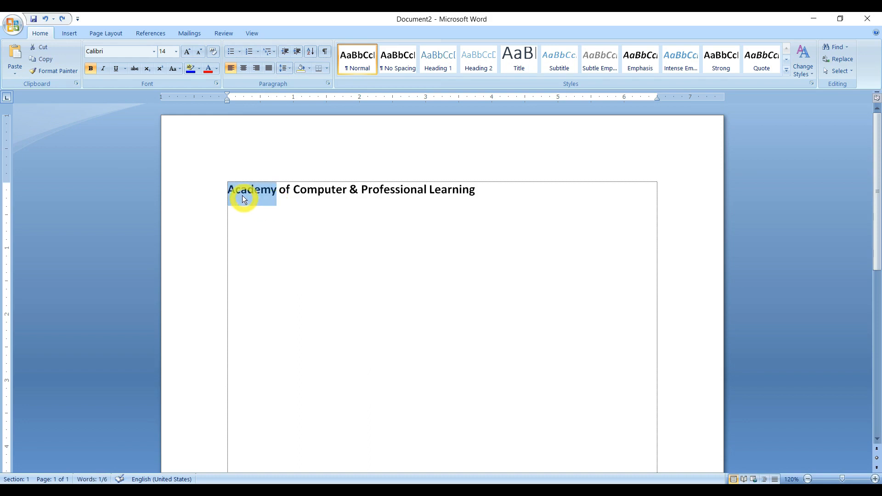
- Insert the word "Institute" after "Academy" and strike through "Academy"
{"action": "left_click", "coordinate": [289, 191]}
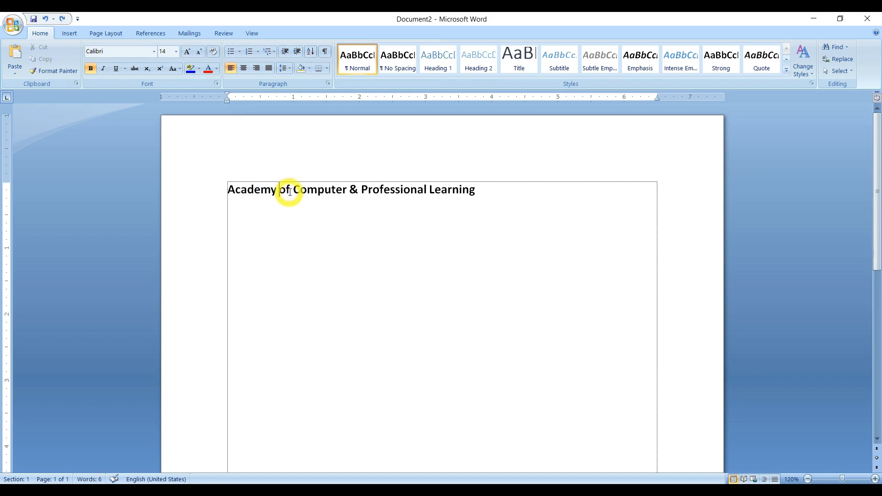
{"action": "type", "text": "Institu"}
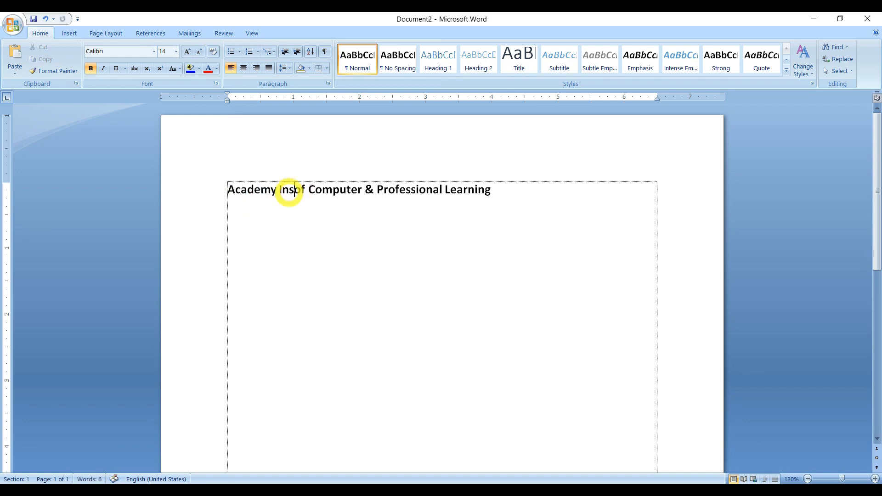
{"action": "type", "text": "te"}
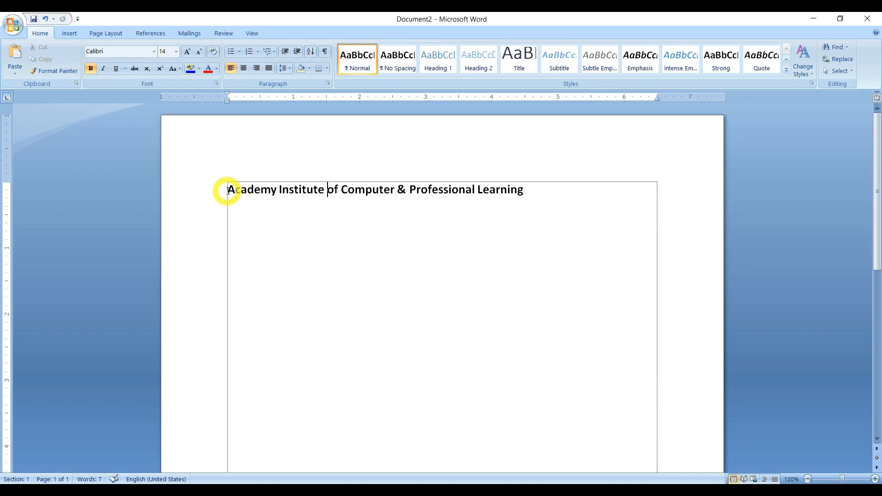
{"action": "left_click_drag", "start_coordinate": [228, 191], "coordinate": [277, 191]}
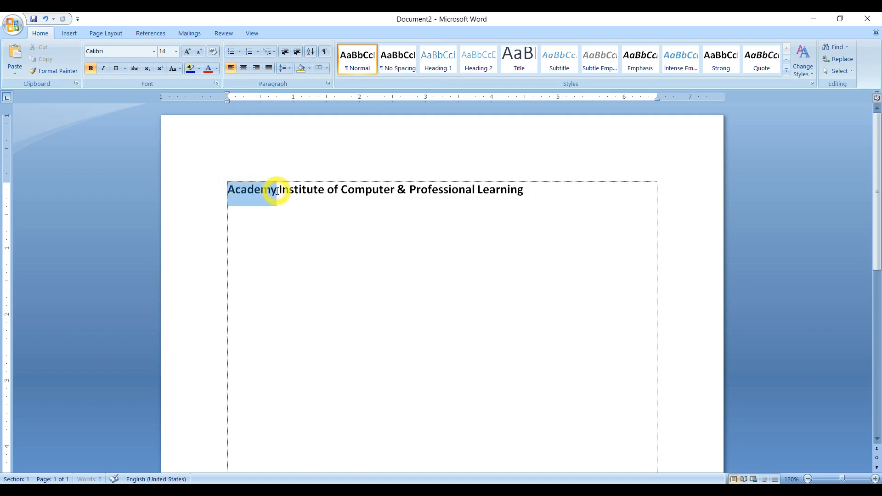
{"action": "left_click", "coordinate": [134, 69]}
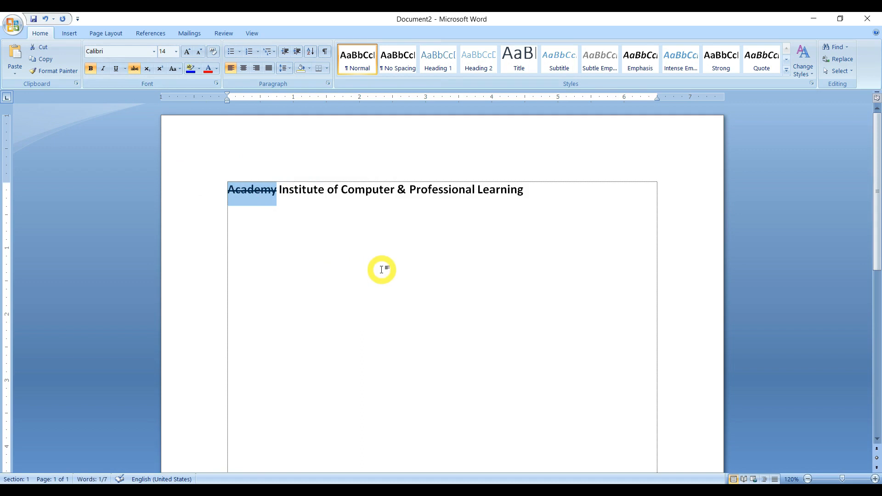
{"action": "left_click", "coordinate": [566, 211]}
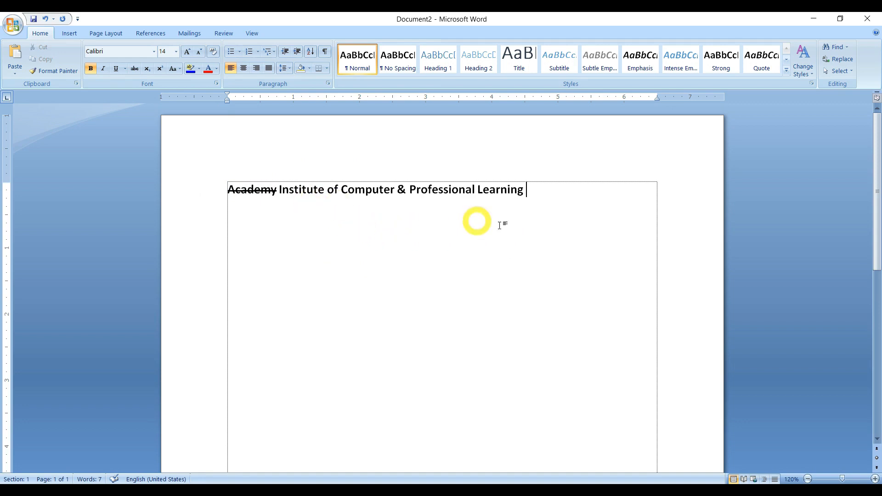
- Add the line "Sale 100 50" below the first line, leaving a blank line between, and strike through the 100
{"action": "key", "text": "Return"}
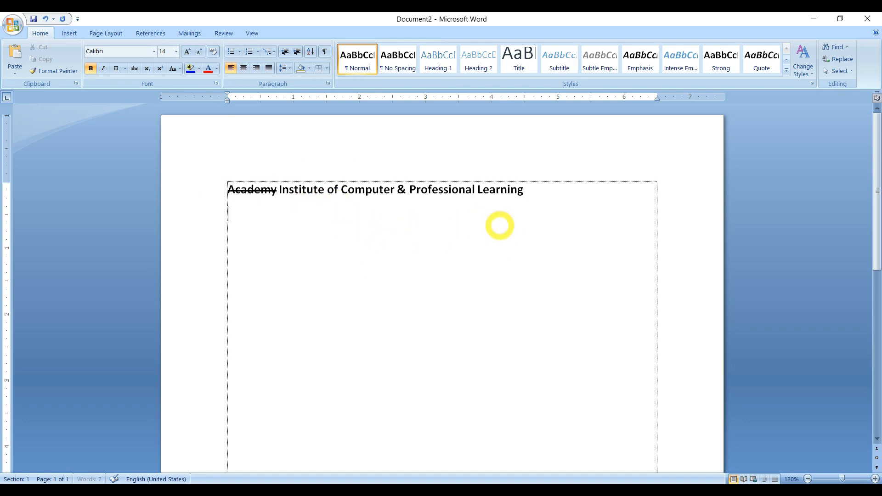
{"action": "type", "text": "Sale 100 50"}
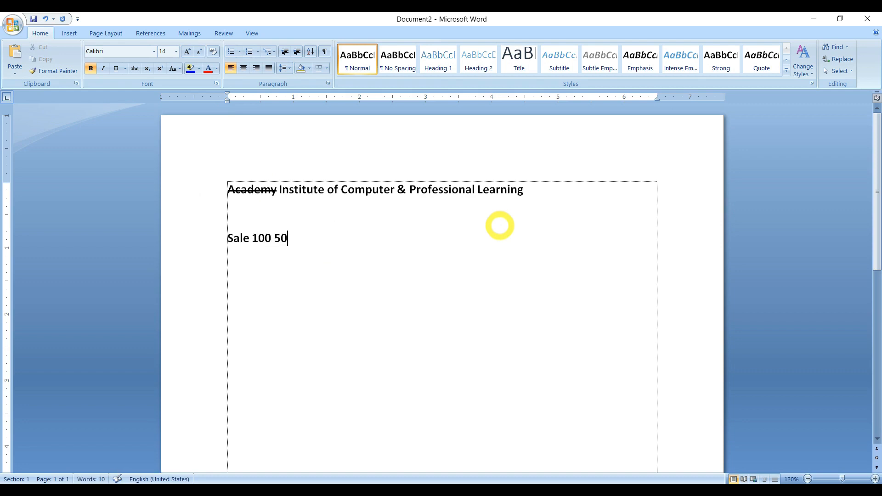
{"action": "left_click_drag", "start_coordinate": [252, 240], "coordinate": [269, 241]}
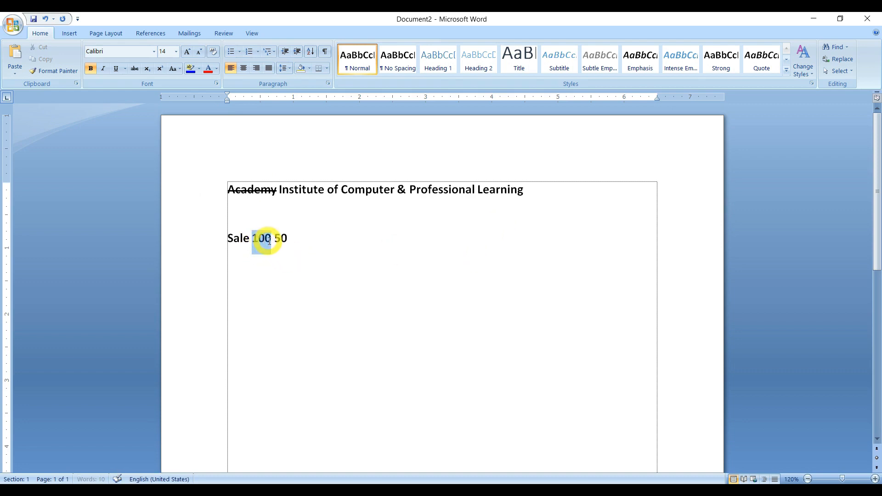
{"action": "left_click", "coordinate": [136, 67]}
{"action": "left_click", "coordinate": [316, 235]}
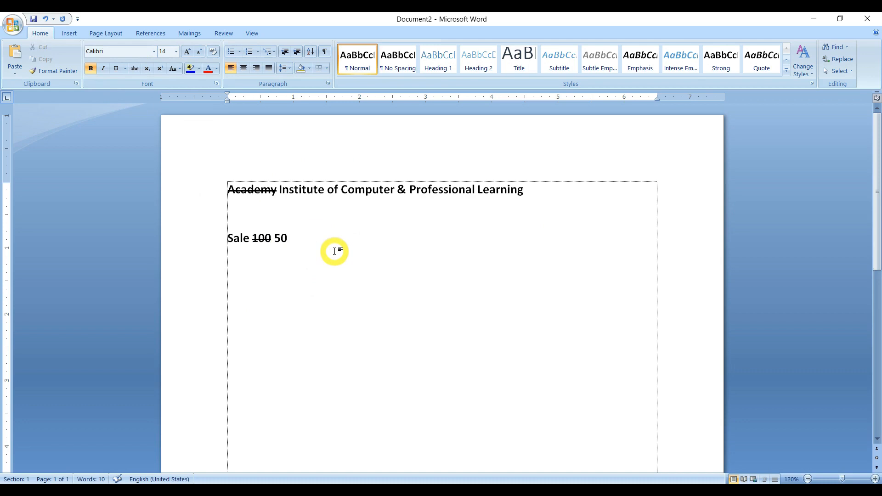
- Replace all the document text with three lines reading "Subscript", "H2O" and "H2SO4"
{"action": "key", "text": "ctrl+a"}
{"action": "key", "text": "Delete"}
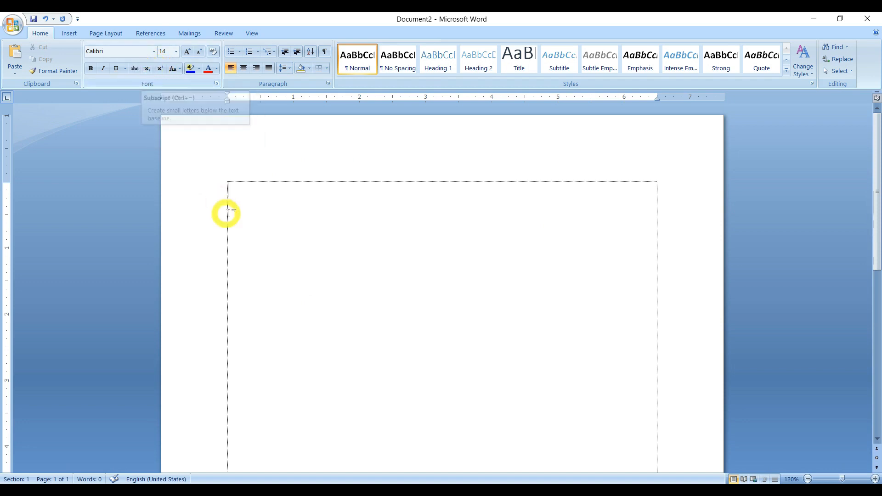
{"action": "type", "text": "S"}
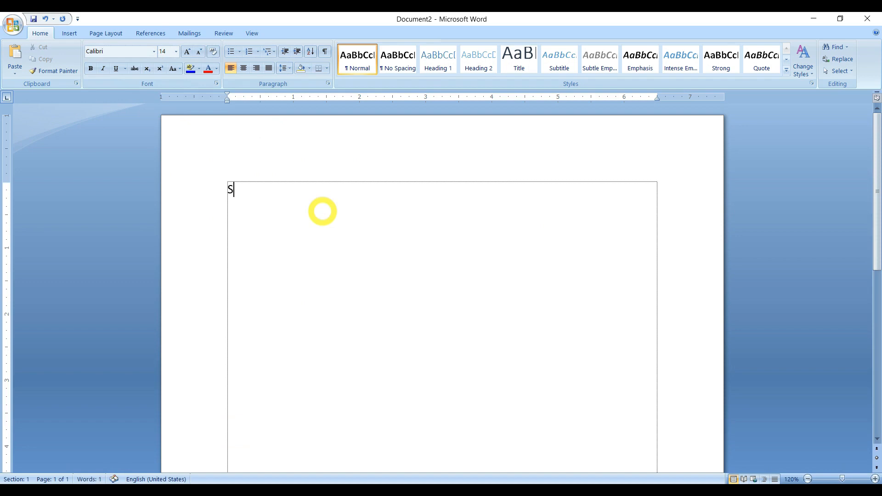
{"action": "type", "text": "ubscript"}
{"action": "key", "text": "Return"}
{"action": "type", "text": "H2O"}
{"action": "key", "text": "Return"}
{"action": "type", "text": "H"}
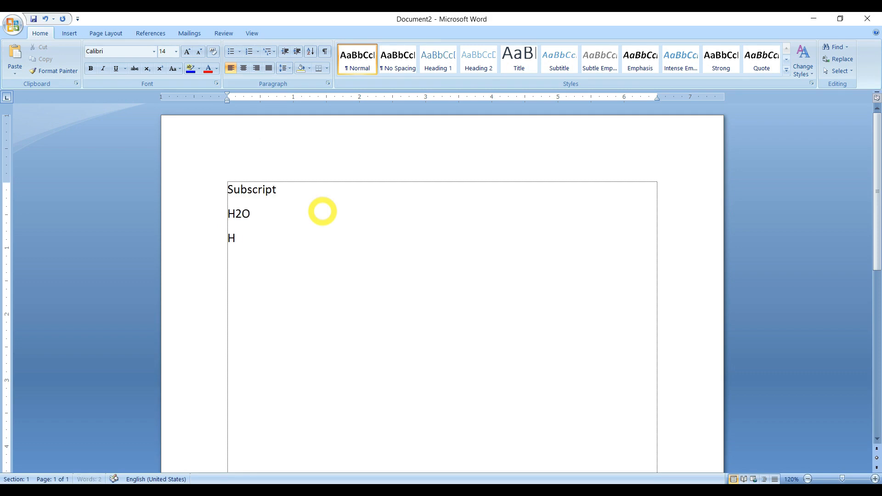
{"action": "type", "text": "2SO4"}
- Format the 2 in H2O and the 2 and 4 in H2SO4 as subscript
{"action": "left_click", "coordinate": [237, 216]}
{"action": "left_click_drag", "start_coordinate": [237, 216], "coordinate": [241, 217]}
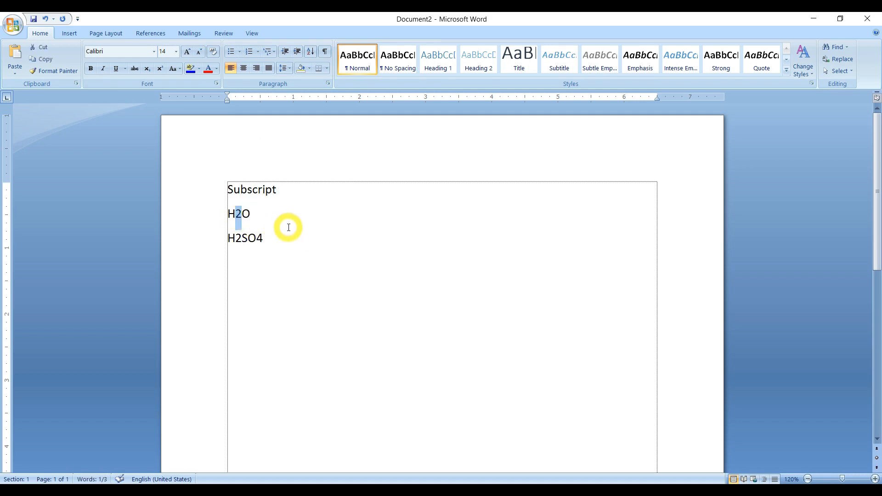
{"action": "left_click", "coordinate": [147, 69]}
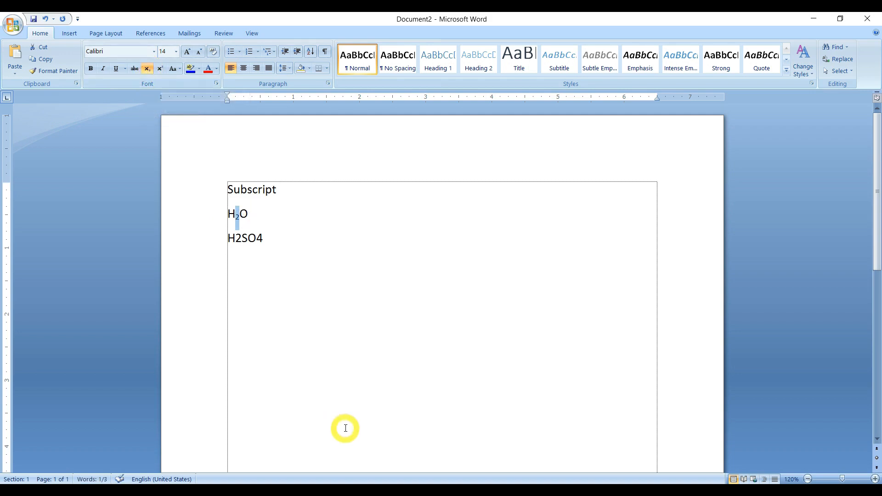
{"action": "left_click_drag", "start_coordinate": [233, 238], "coordinate": [242, 239]}
{"action": "left_click", "coordinate": [147, 69]}
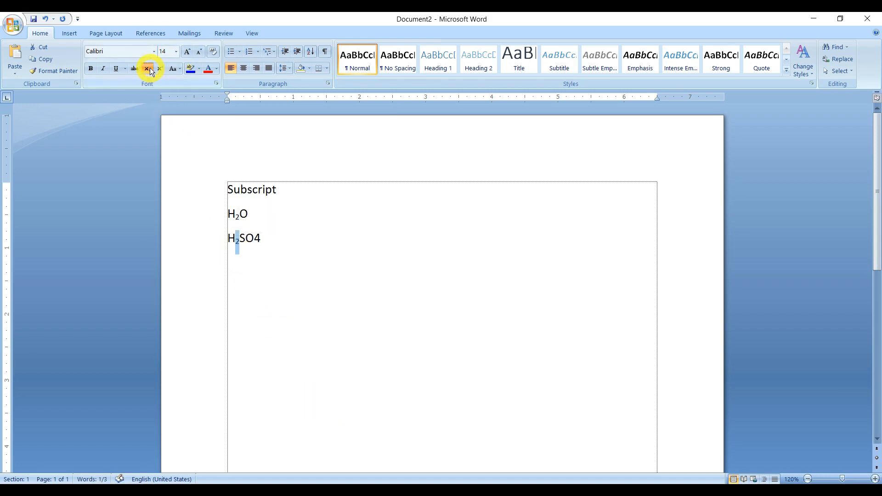
{"action": "left_click_drag", "start_coordinate": [266, 237], "coordinate": [254, 239]}
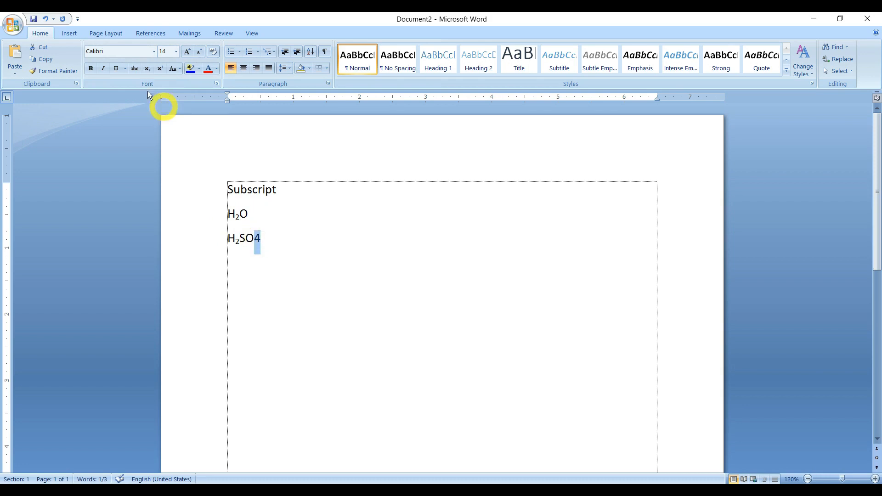
{"action": "left_click", "coordinate": [146, 69]}
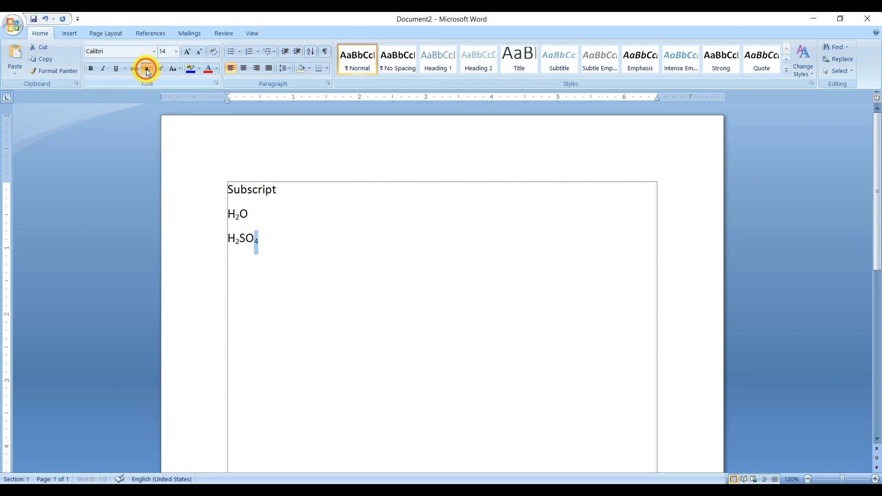
{"action": "left_click", "coordinate": [269, 239]}
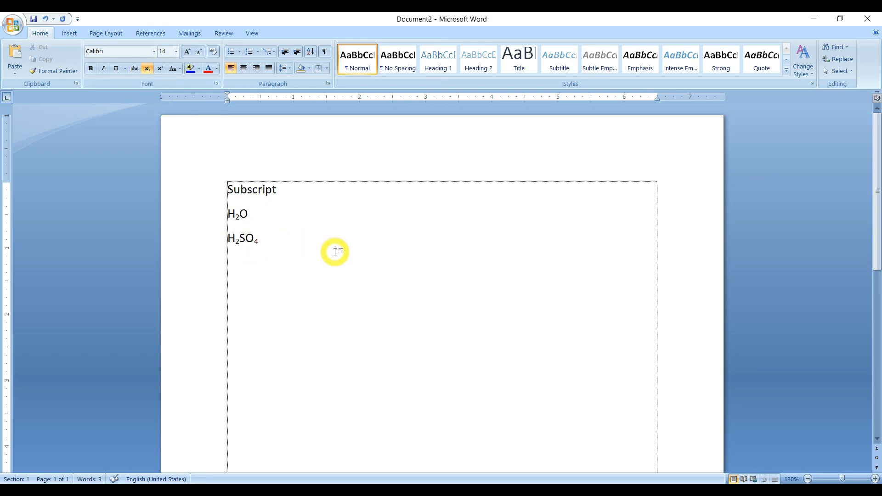
- Enter the test text "gfgfgfg" after H2SO4 with subscript still on and delete it
{"action": "type", "text": "gfgfgfg"}
{"action": "key", "text": "BackSpace"}
{"action": "key", "text": "BackSpace"}
{"action": "key", "text": "BackSpace"}
{"action": "key", "text": "BackSpace"}
{"action": "key", "text": "BackSpace"}
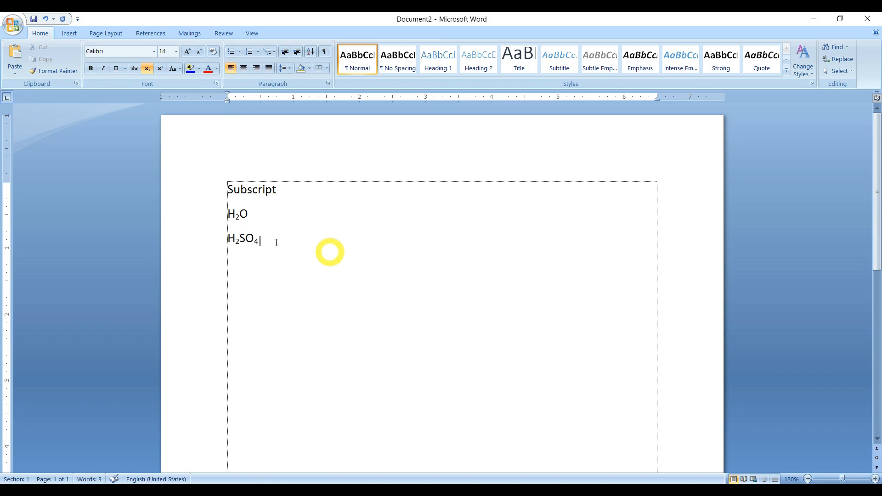
- Turn off subscript at the end of H2SO4, try it with the text "jhjhjhj" and delete that text
{"action": "left_click", "coordinate": [146, 69]}
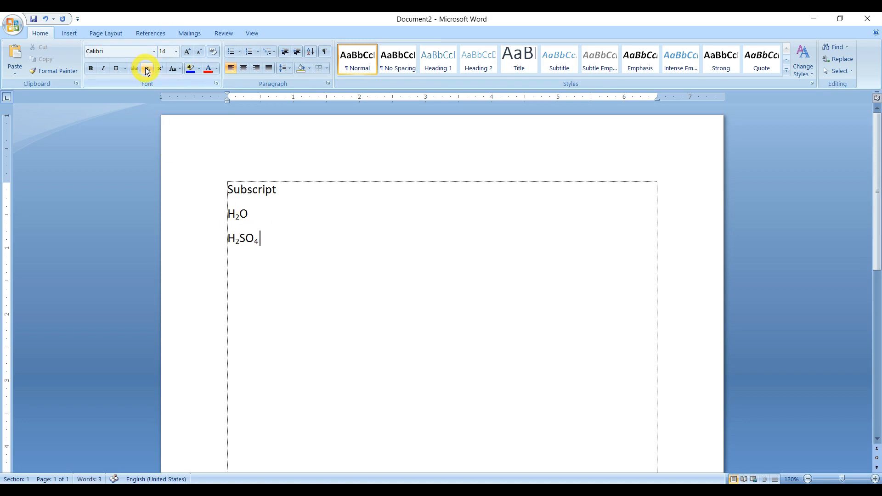
{"action": "type", "text": "jhjhjhj"}
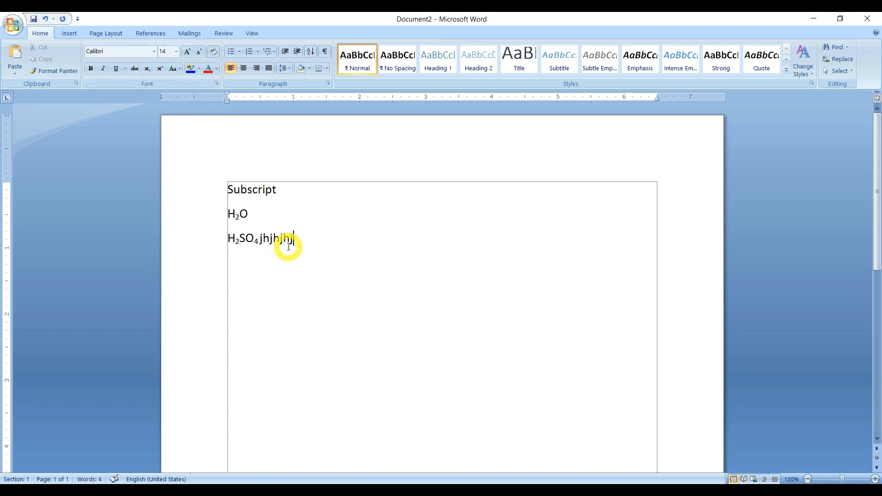
{"action": "key", "text": "BackSpace"}
{"action": "key", "text": "BackSpace"}
{"action": "key", "text": "BackSpace"}
{"action": "key", "text": "BackSpace"}
{"action": "key", "text": "BackSpace"}
{"action": "key", "text": "BackSpace"}
{"action": "key", "text": "BackSpace"}
- Add the line "Ctrl + =" under H2SO4 and the heading "Superscript" a few lines below it
{"action": "key", "text": "Return"}
{"action": "type", "text": "Ctrl + ="}
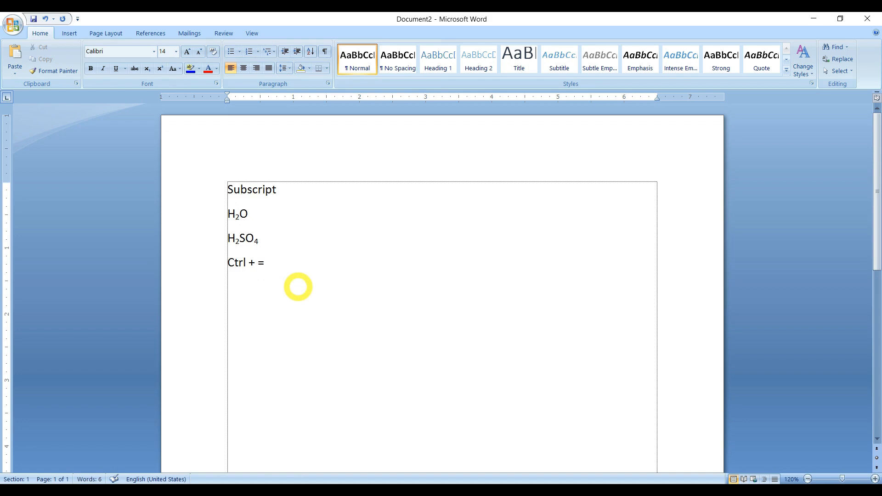
{"action": "type", "text": "Superscript"}
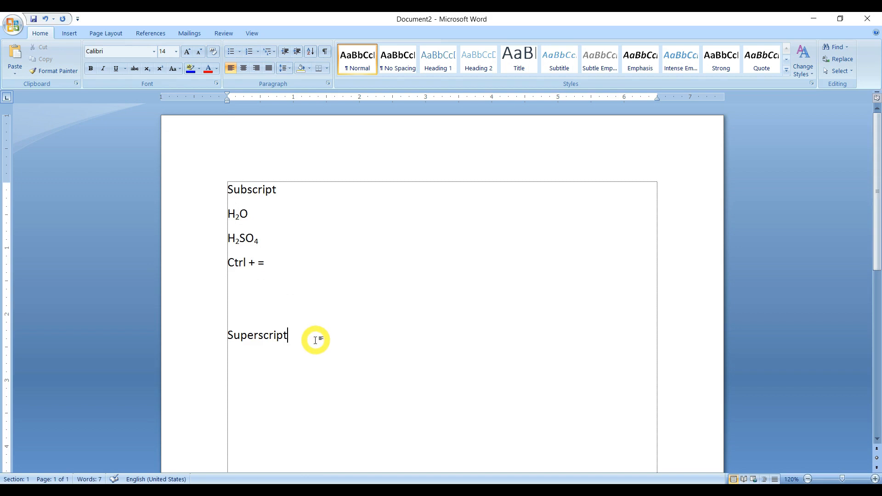
- Add the line "x2, y3, z4" under the Superscript heading
{"action": "key", "text": "Return"}
{"action": "type", "text": "x2"}
{"action": "type", "text": "."}
{"action": "type", "text": " y3,"}
{"action": "type", "text": " z4"}
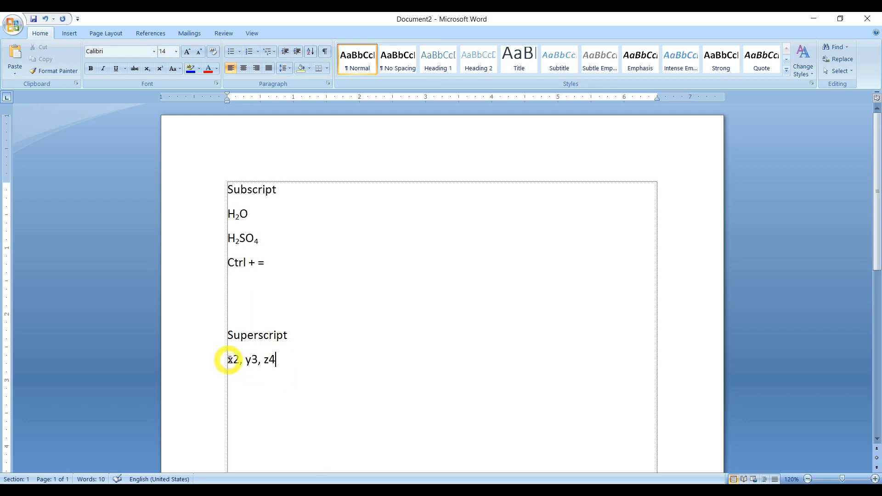
- Format the 2, 3 and 4 in the line "x2, y3, z4" as superscript
{"action": "left_click_drag", "start_coordinate": [234, 360], "coordinate": [240, 360]}
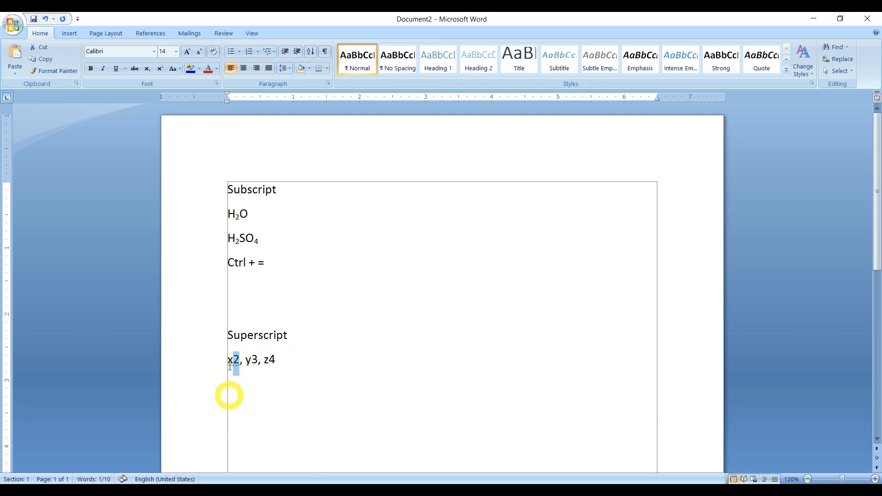
{"action": "left_click", "coordinate": [161, 67]}
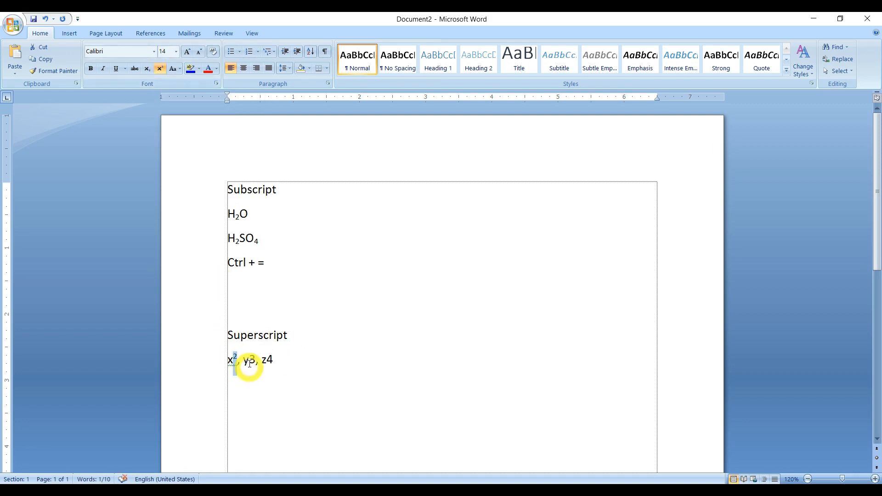
{"action": "left_click_drag", "start_coordinate": [248, 364], "coordinate": [256, 364]}
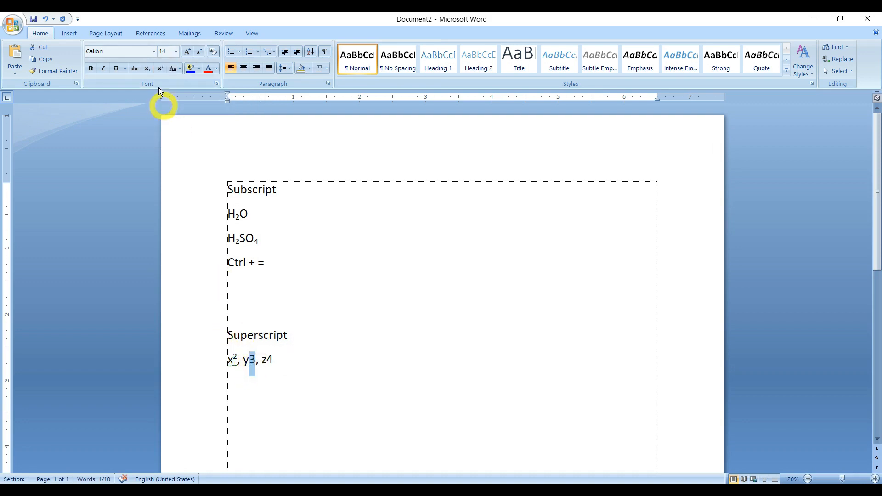
{"action": "left_click", "coordinate": [160, 68]}
{"action": "left_click_drag", "start_coordinate": [265, 361], "coordinate": [271, 360]}
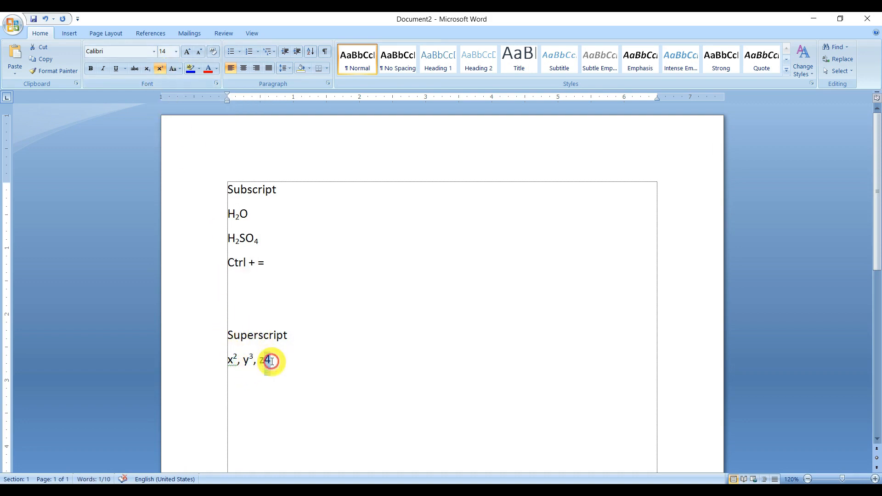
{"action": "left_click", "coordinate": [162, 70]}
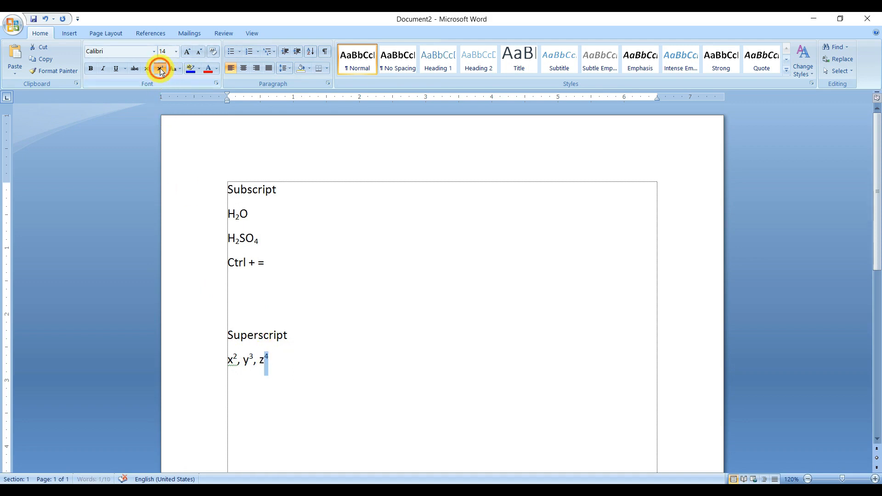
- Enter the test text "dkfjkdjfkdj" after z4 with superscript still on and delete it
{"action": "left_click", "coordinate": [308, 360]}
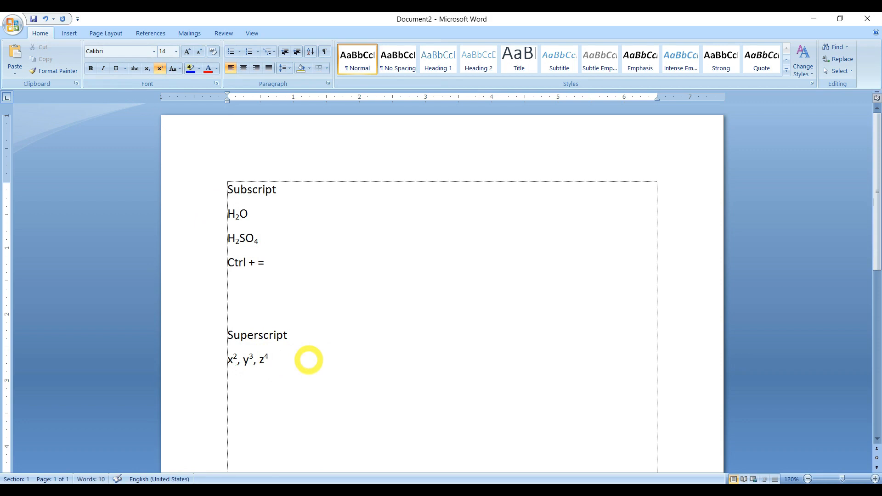
{"action": "type", "text": "dkfjkdjfkdj"}
{"action": "key", "text": "BackSpace"}
{"action": "key", "text": "BackSpace"}
{"action": "key", "text": "BackSpace"}
{"action": "key", "text": "BackSpace"}
{"action": "key", "text": "BackSpace"}
{"action": "key", "text": "BackSpace"}
{"action": "key", "text": "BackSpace"}
{"action": "key", "text": "BackSpace"}
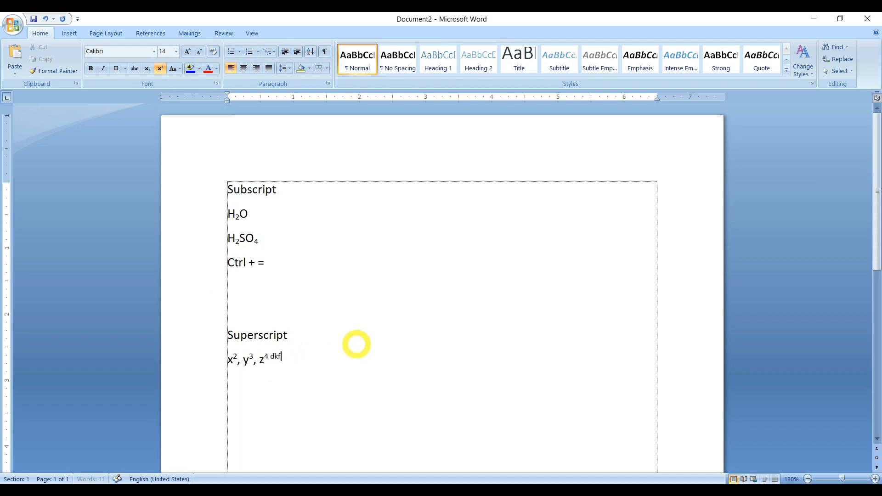
{"action": "key", "text": "BackSpace"}
{"action": "key", "text": "BackSpace"}
{"action": "key", "text": "BackSpace"}
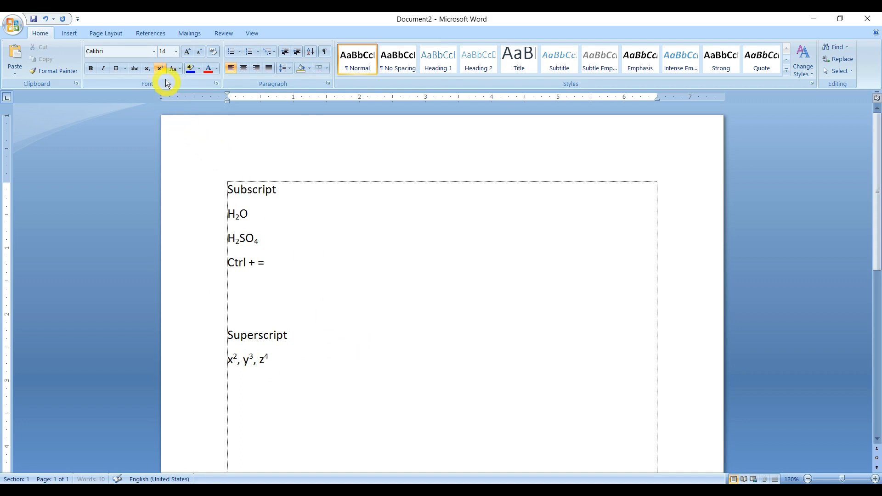
- Turn off superscript at the end of the z4 line and add the test text "h ghghgh"
{"action": "left_click", "coordinate": [161, 69]}
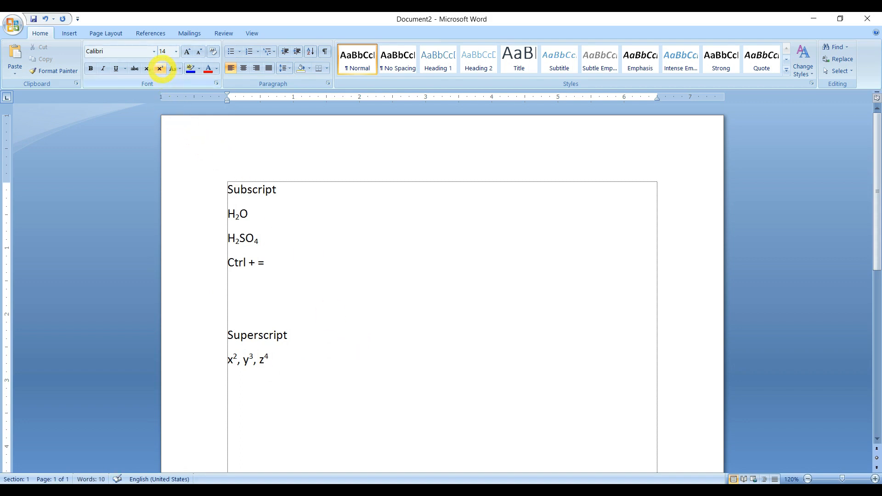
{"action": "type", "text": "h ghghgh"}
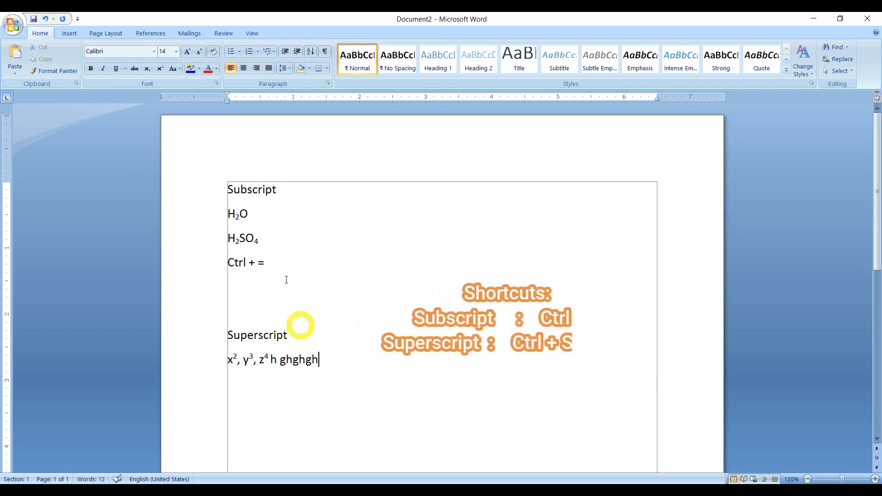
- Delete all text in the document and look over the Change Case options
{"action": "key", "text": "ctrl+a"}
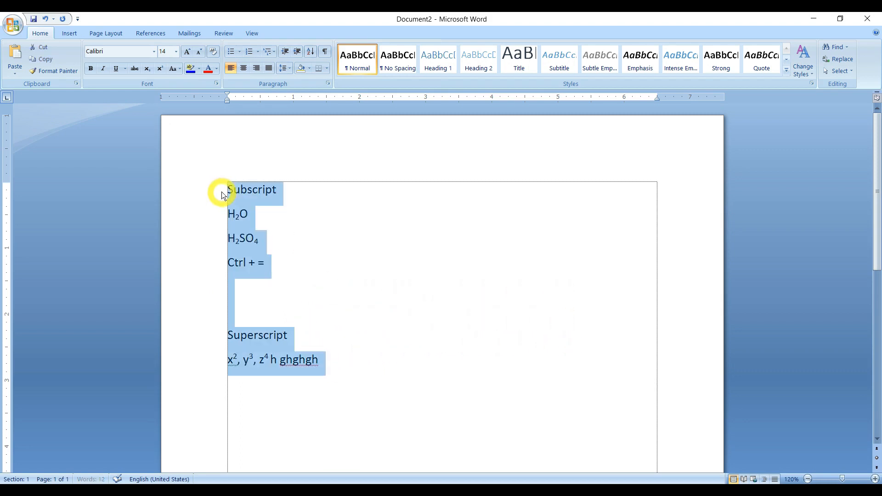
{"action": "key", "text": "Delete"}
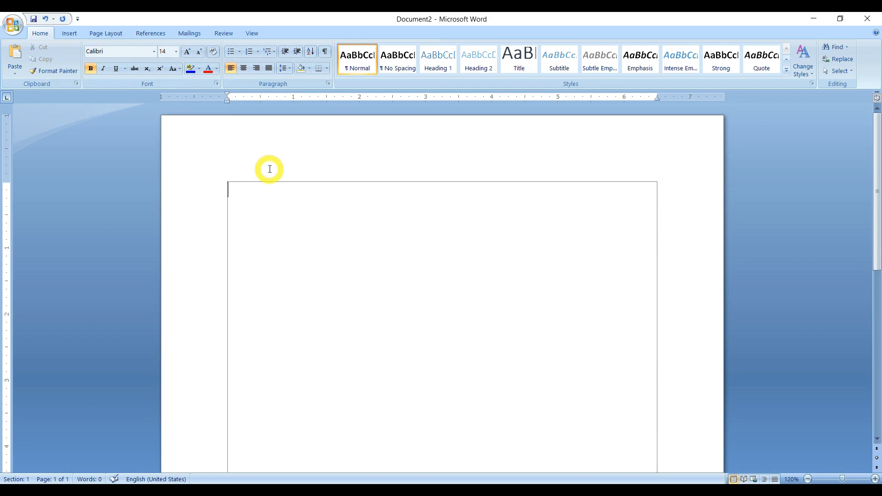
{"action": "left_click", "coordinate": [178, 70]}
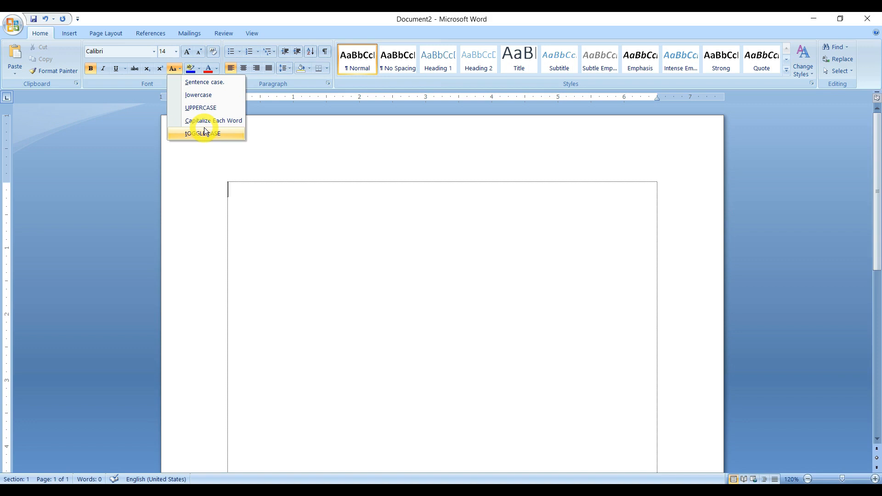
{"action": "left_click", "coordinate": [258, 194]}
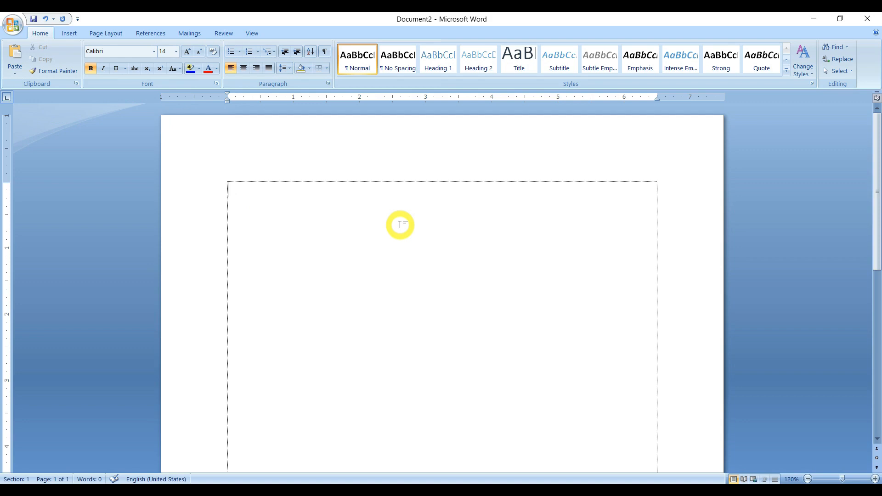
- Generate two paragraphs of sample text with the formula =rand(2,5)
{"action": "type", "text": "=rand(2,5"}
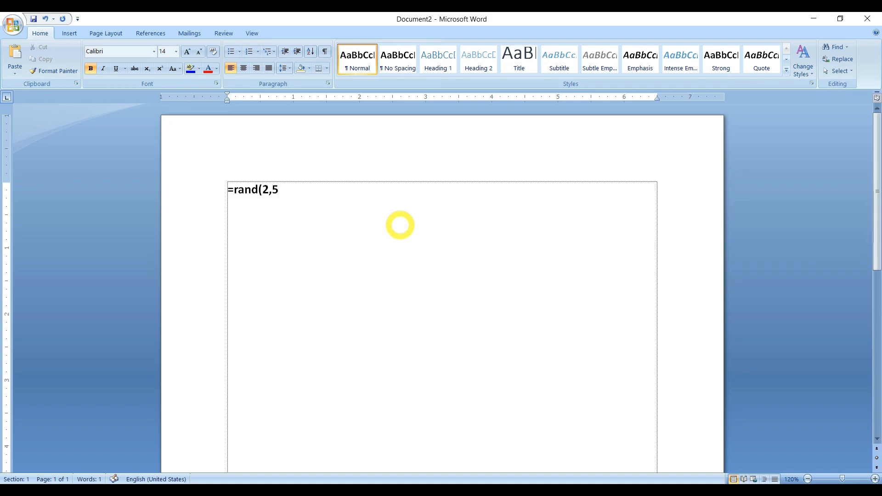
{"action": "type", "text": ")"}
{"action": "key", "text": "Return"}
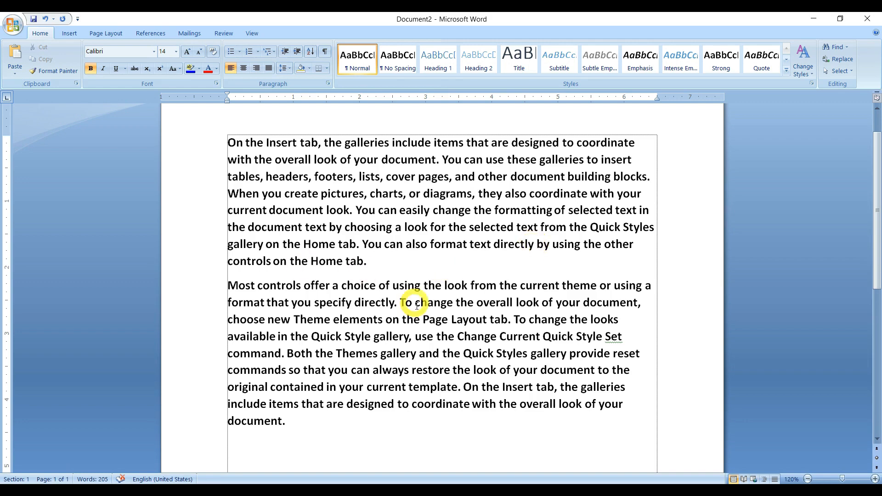
- Examine the display, proofing and AutoCorrect settings in the Word options and close them without changes
{"action": "left_click", "coordinate": [15, 31]}
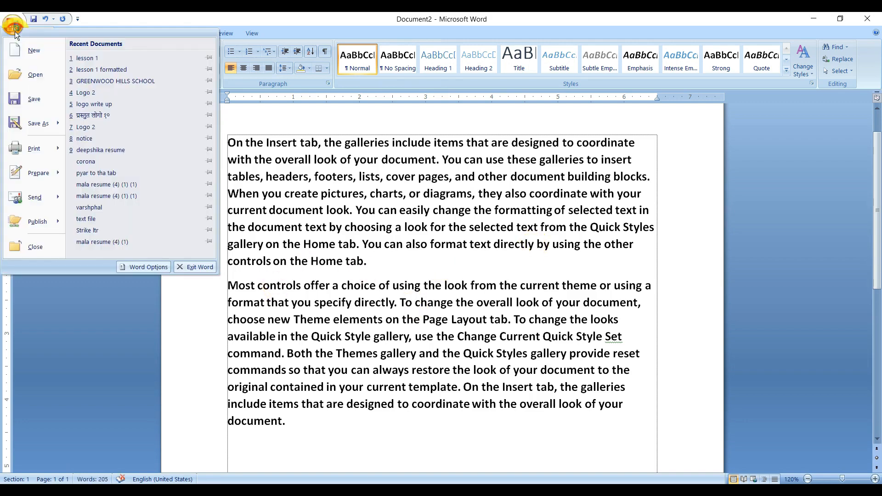
{"action": "left_click", "coordinate": [140, 266]}
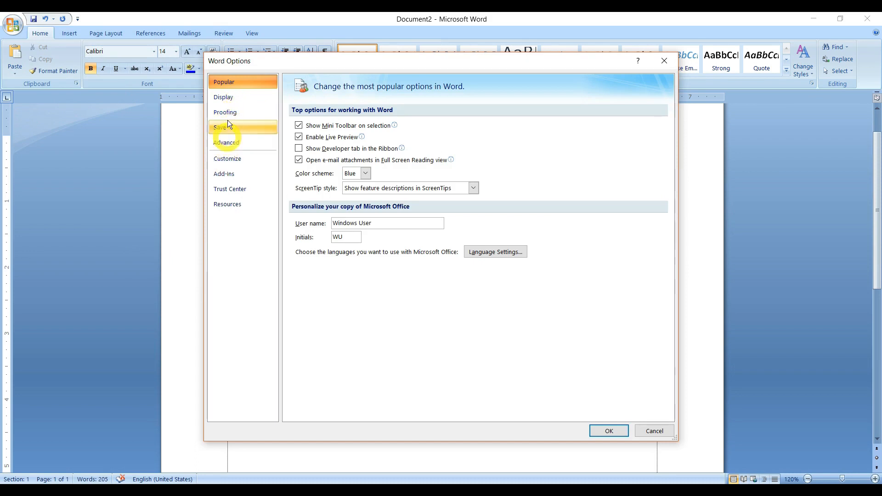
{"action": "left_click", "coordinate": [227, 102]}
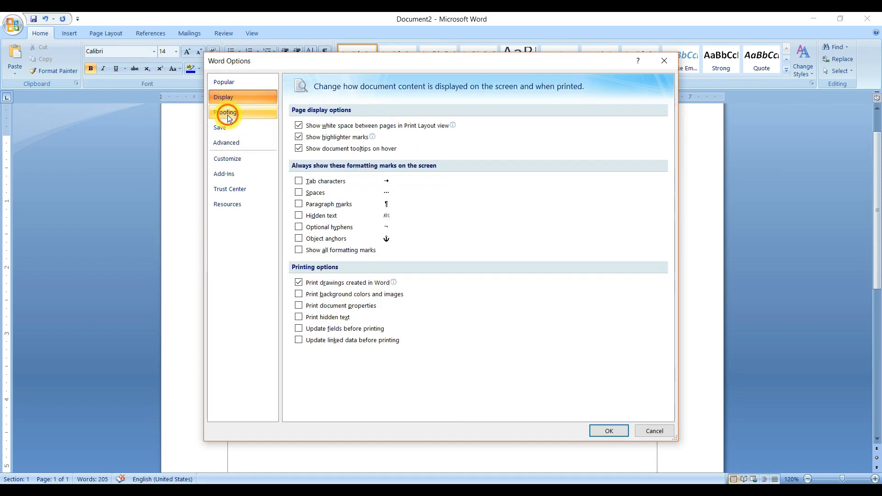
{"action": "left_click", "coordinate": [227, 114]}
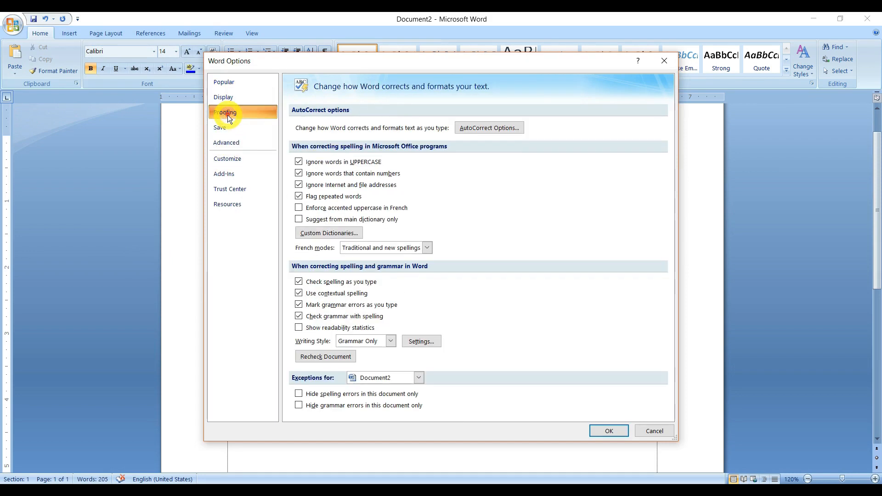
{"action": "left_click", "coordinate": [473, 129]}
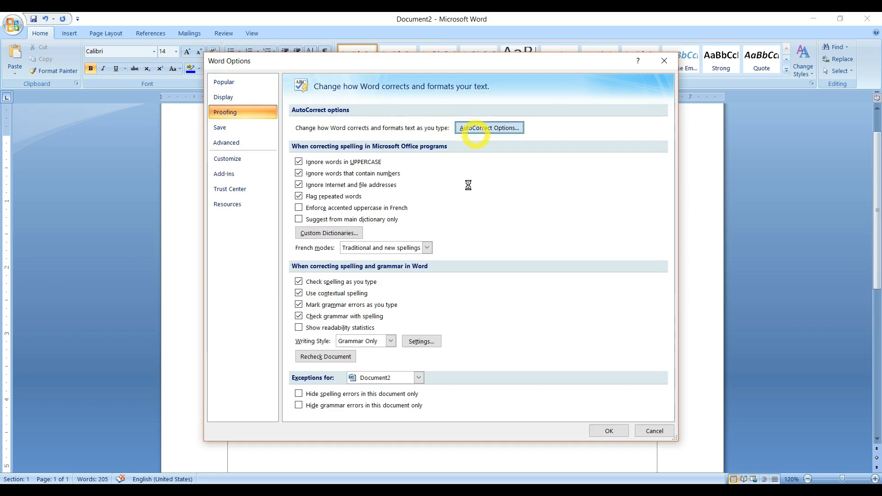
{"action": "left_click", "coordinate": [478, 128]}
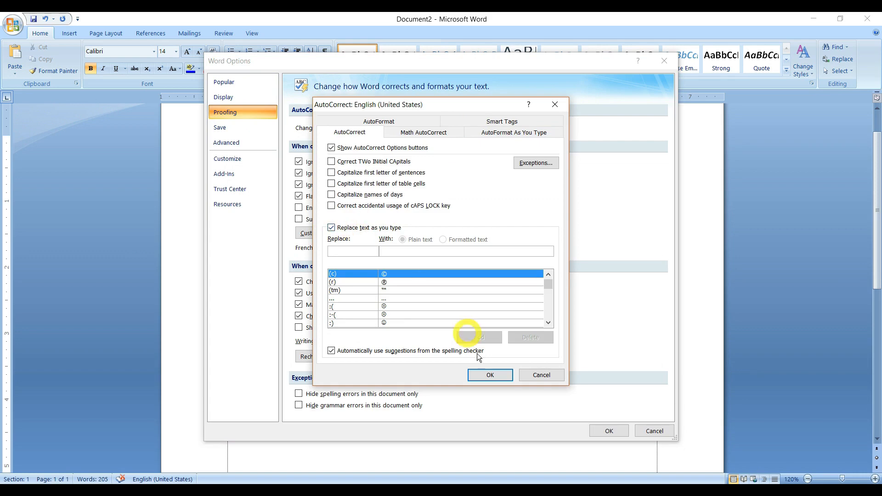
{"action": "left_click", "coordinate": [489, 374]}
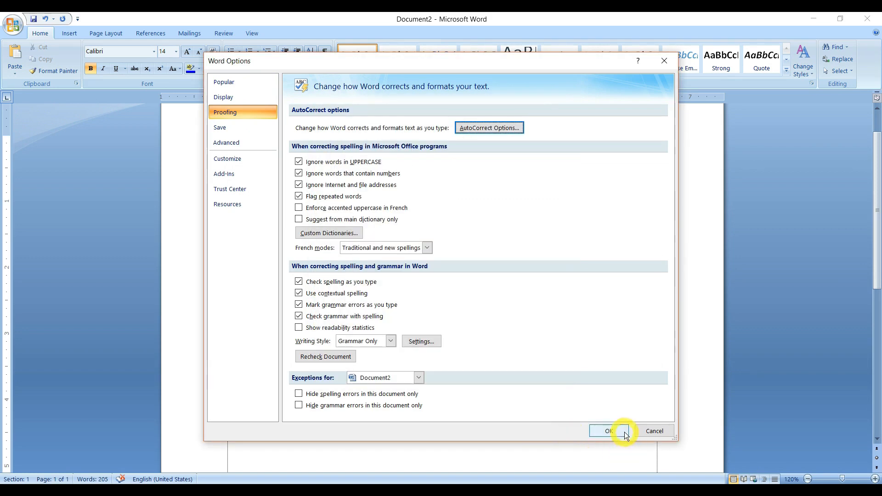
{"action": "left_click", "coordinate": [644, 431]}
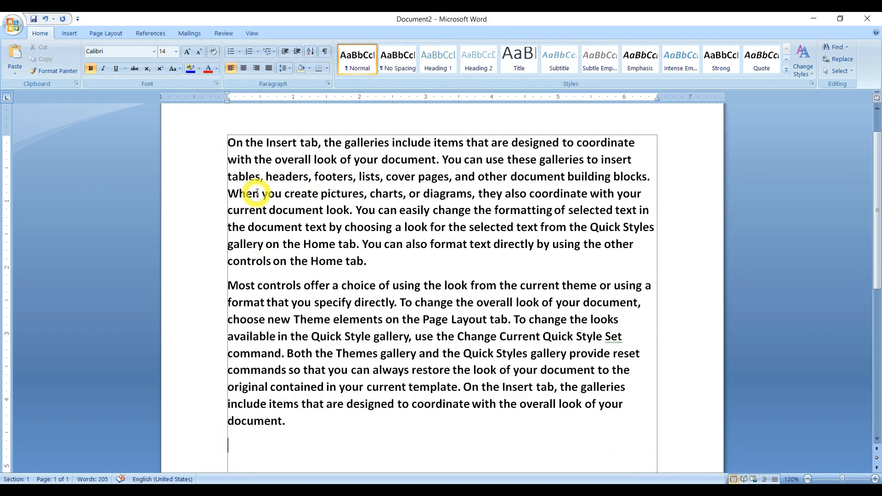
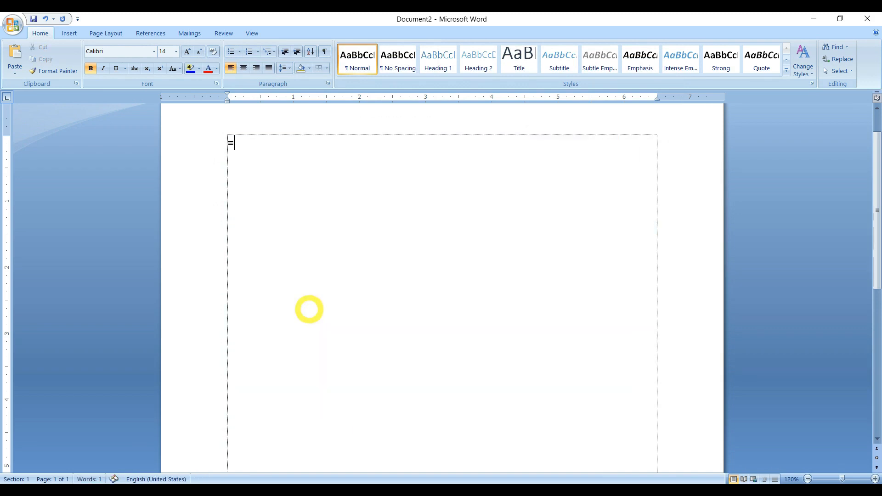
- Generate one paragraph of sample text with the formula =rand(1,5) and remove its bold formatting
{"action": "type", "text": "rand(1,5)"}
{"action": "key", "text": "Return"}
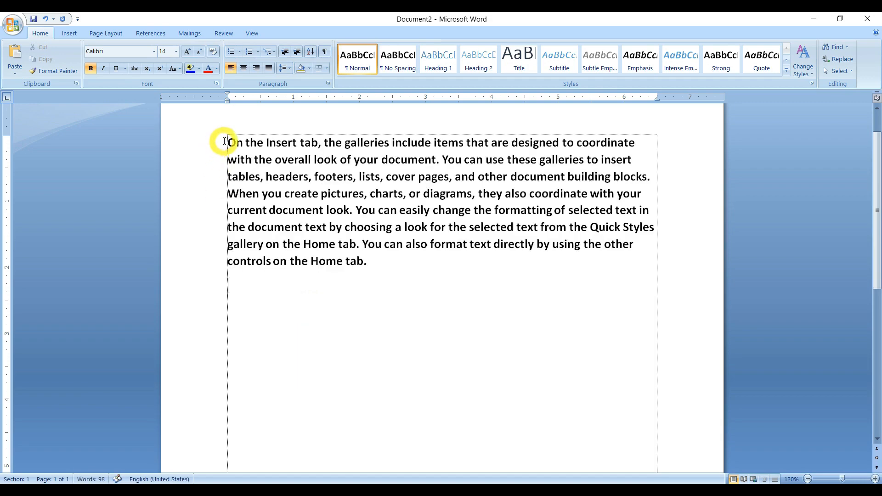
{"action": "left_click_drag", "start_coordinate": [225, 142], "coordinate": [369, 261]}
{"action": "key", "text": "ctrl+b"}
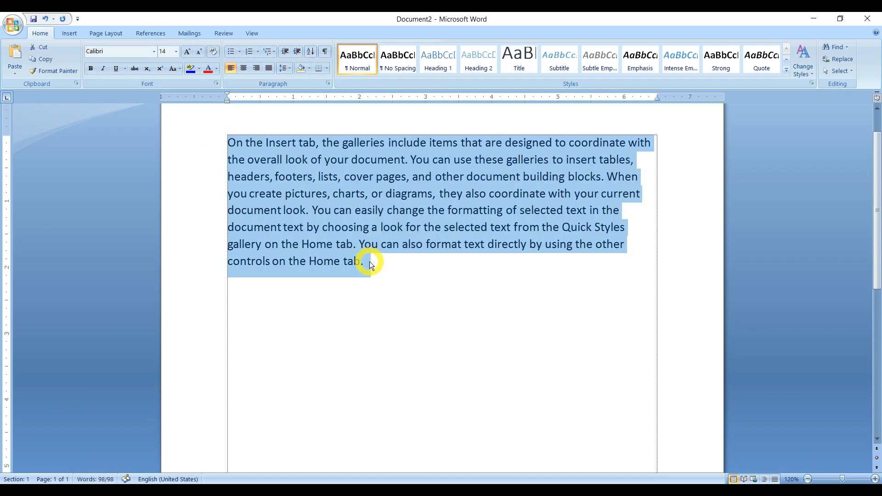
{"action": "left_click", "coordinate": [367, 192]}
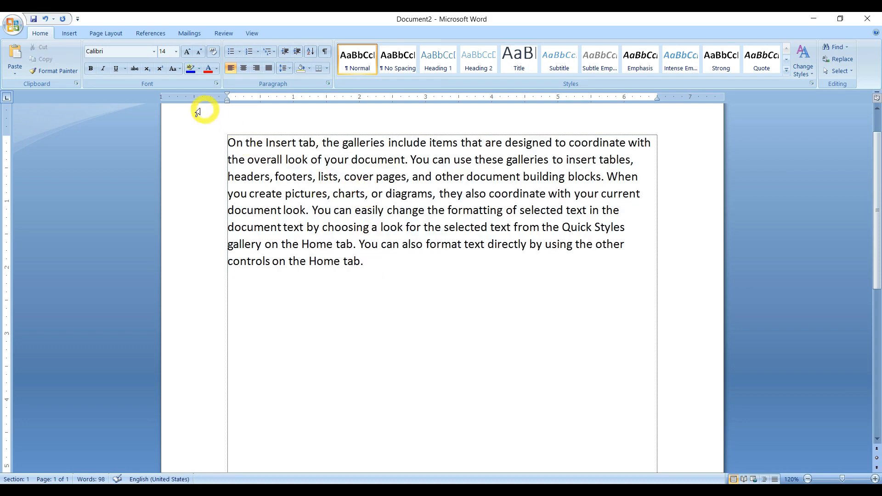
- Look over the Change Case options and highlight the capital letters that start the paragraph's first two sentences
{"action": "left_click", "coordinate": [180, 72]}
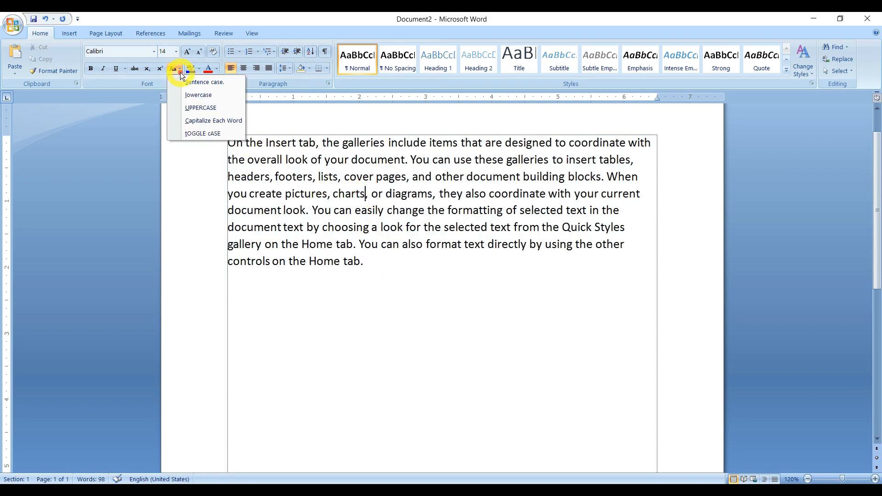
{"action": "left_click", "coordinate": [355, 209]}
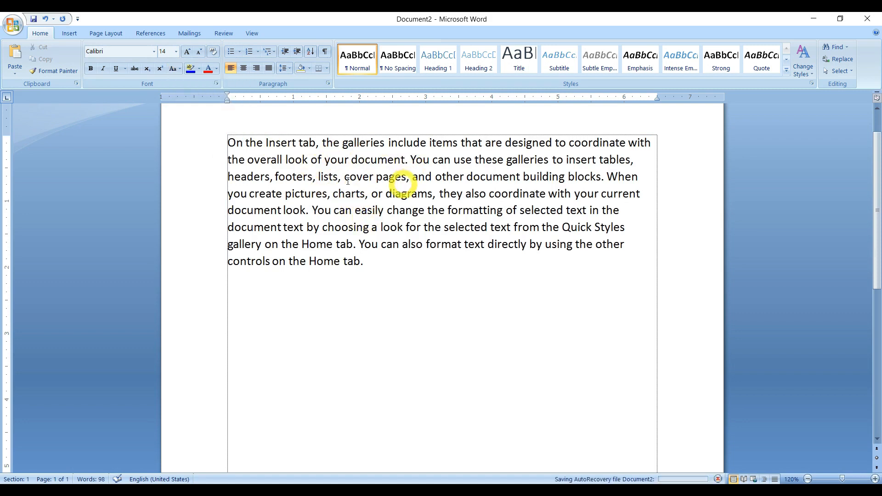
{"action": "double_click", "coordinate": [230, 142]}
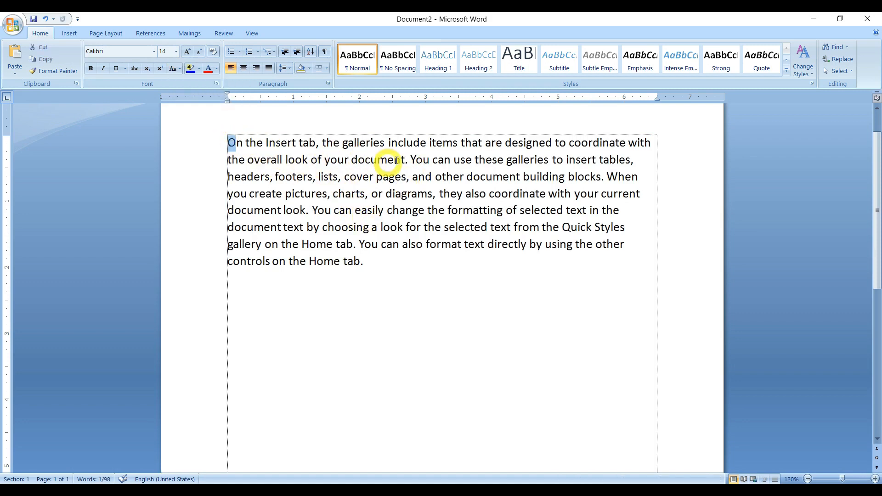
{"action": "double_click", "coordinate": [414, 159]}
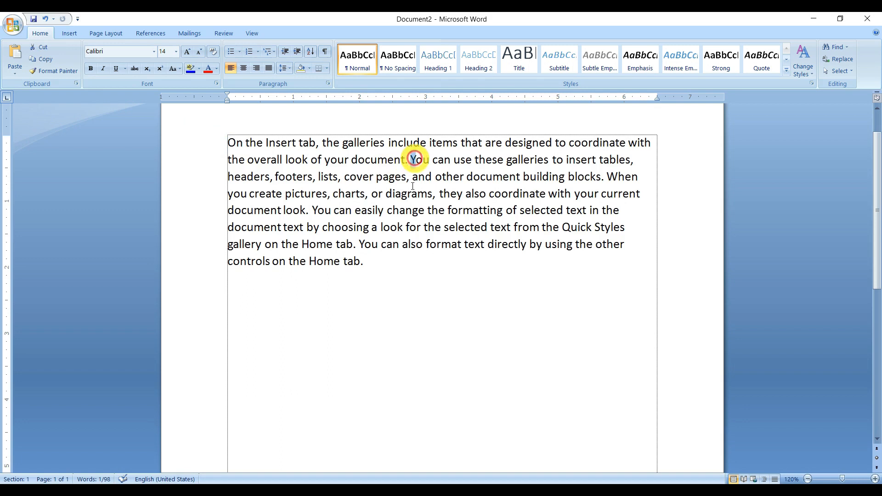
{"action": "double_click", "coordinate": [230, 143]}
- Change the whole sample paragraph to UPPERCASE
{"action": "left_click_drag", "start_coordinate": [240, 154], "coordinate": [368, 260]}
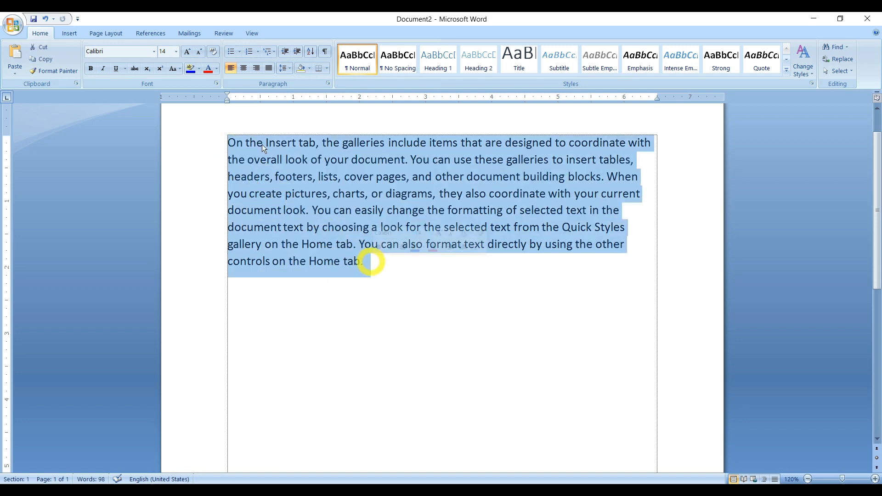
{"action": "left_click", "coordinate": [179, 70]}
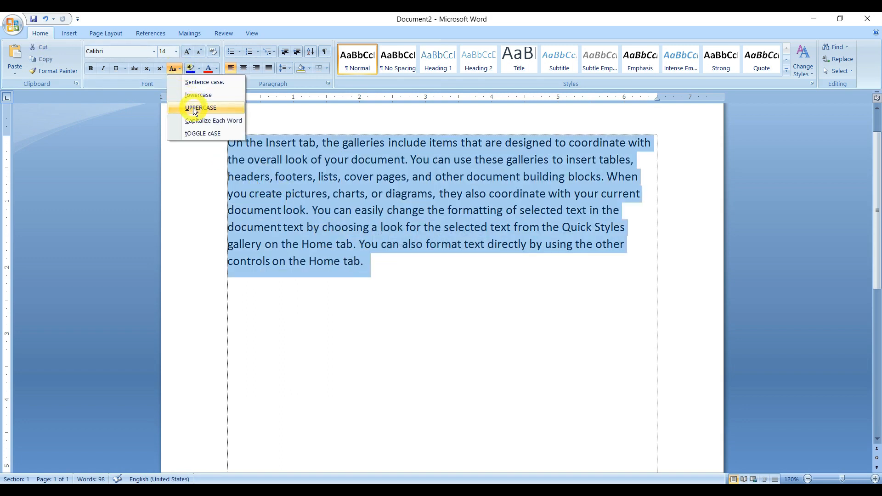
{"action": "left_click", "coordinate": [193, 109]}
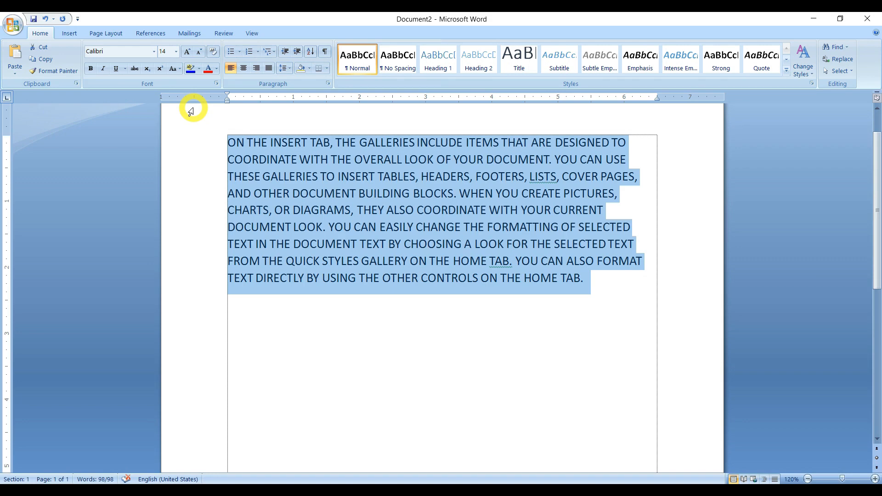
- Change the whole sample paragraph to lowercase and point out the first letters of its opening two sentences
{"action": "left_click", "coordinate": [177, 68]}
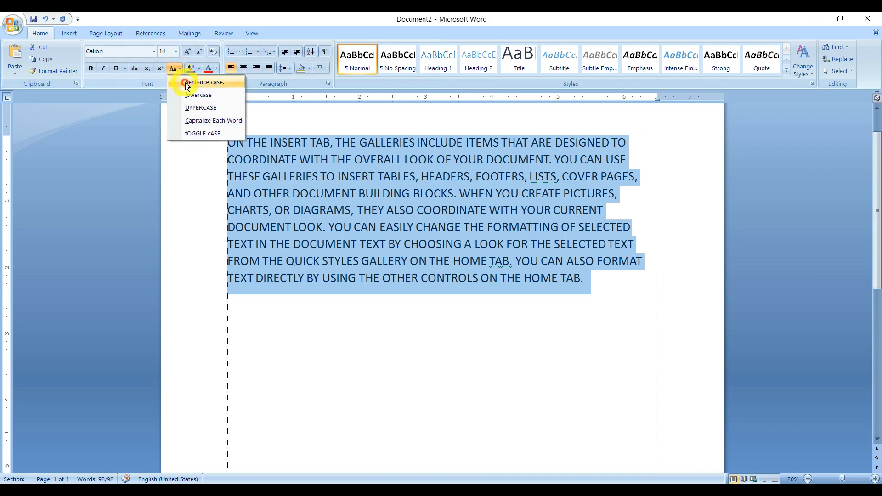
{"action": "left_click", "coordinate": [194, 95]}
{"action": "left_click", "coordinate": [341, 224]}
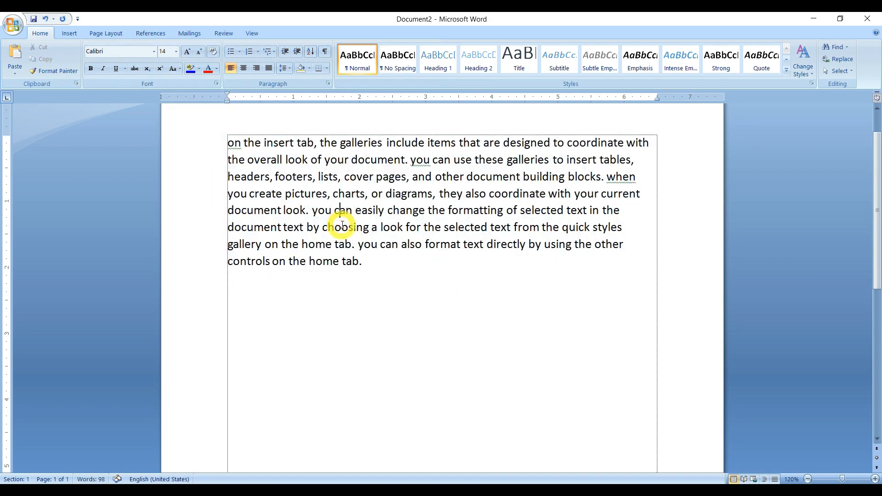
{"action": "left_click", "coordinate": [229, 145]}
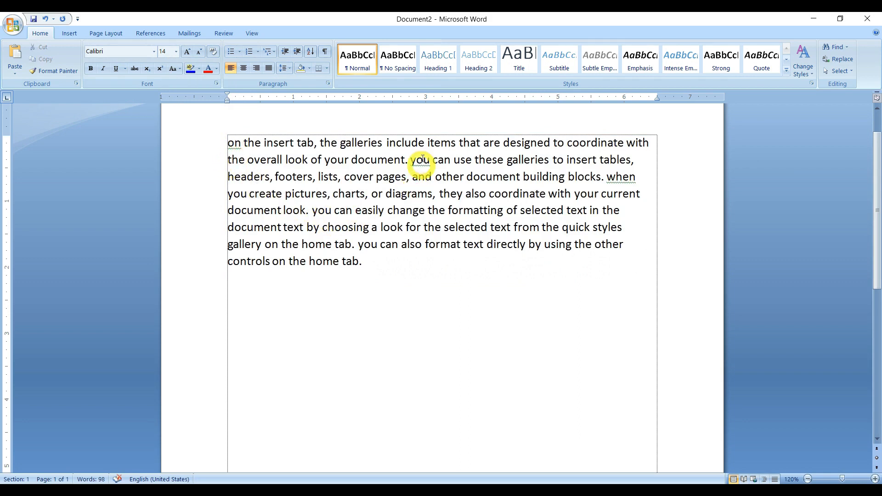
{"action": "left_click_drag", "start_coordinate": [410, 159], "coordinate": [415, 159]}
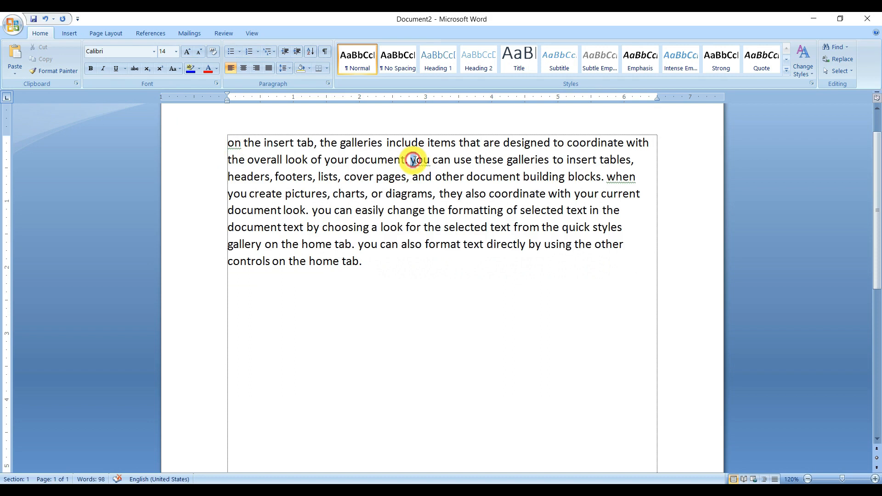
{"action": "left_click", "coordinate": [411, 210]}
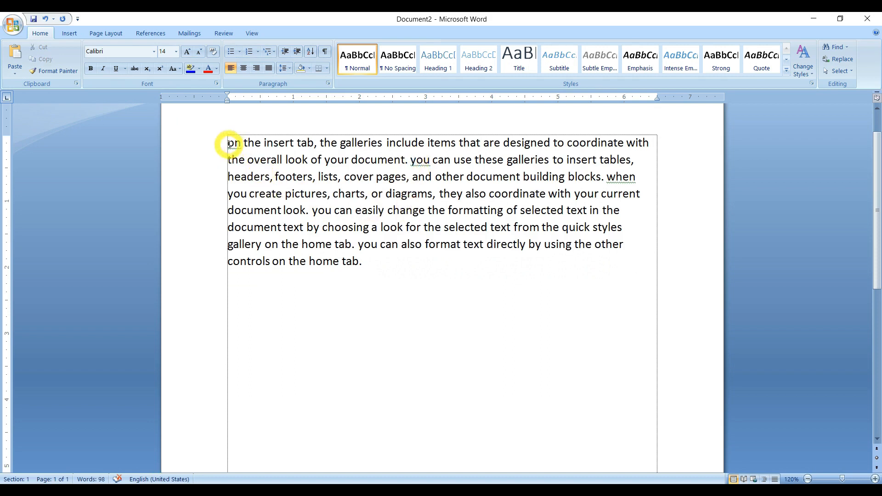
- Convert the whole paragraph to Sentence case and select the capital letters that start several sentences
{"action": "left_click_drag", "start_coordinate": [228, 144], "coordinate": [356, 258]}
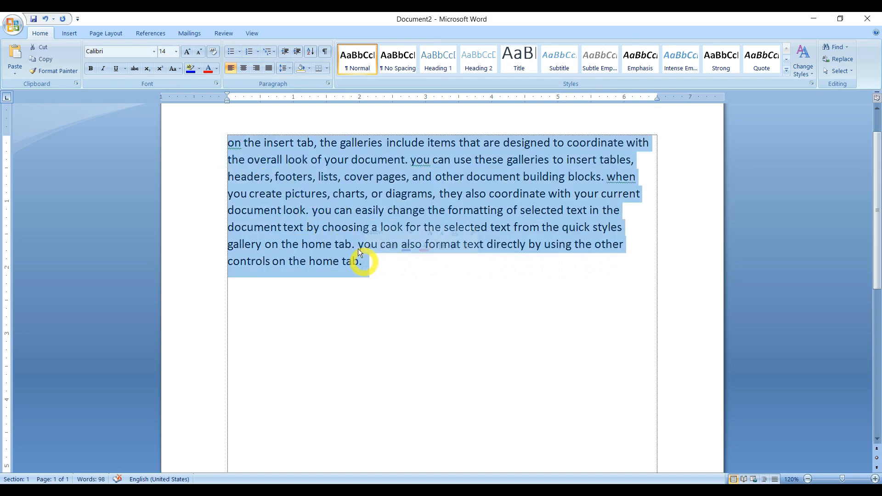
{"action": "left_click", "coordinate": [177, 68]}
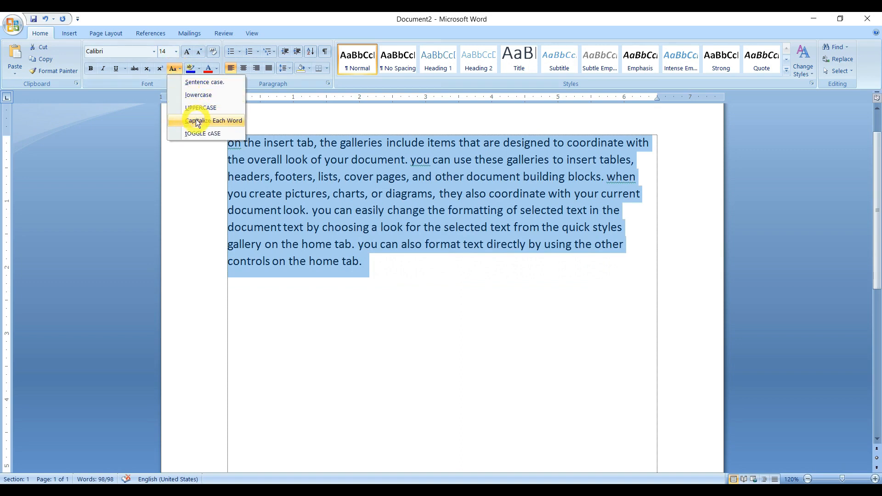
{"action": "left_click", "coordinate": [192, 85]}
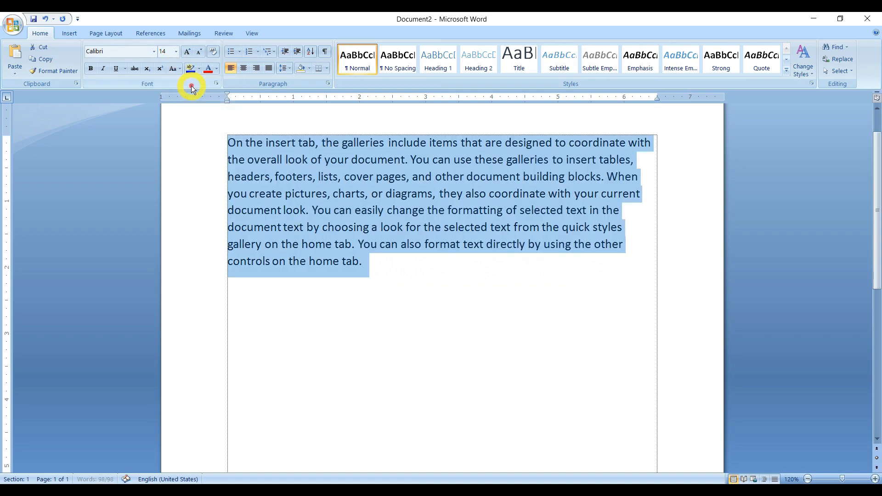
{"action": "left_click", "coordinate": [316, 251]}
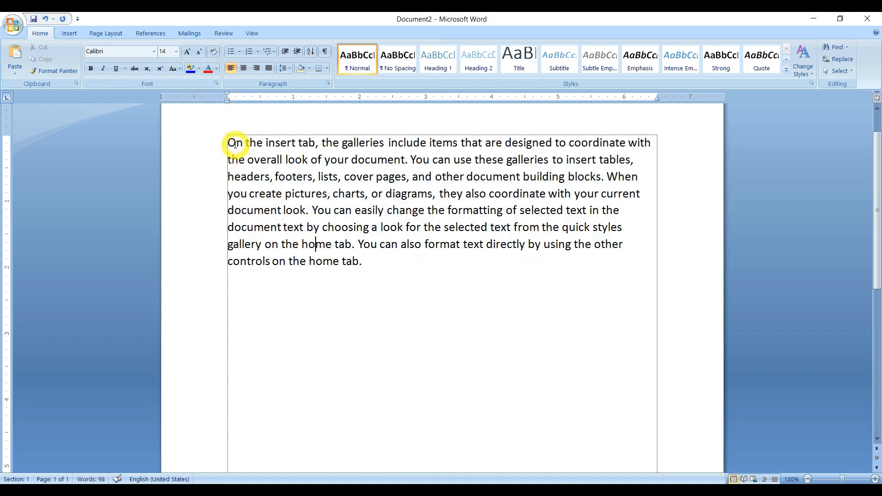
{"action": "left_click_drag", "start_coordinate": [228, 143], "coordinate": [236, 143]}
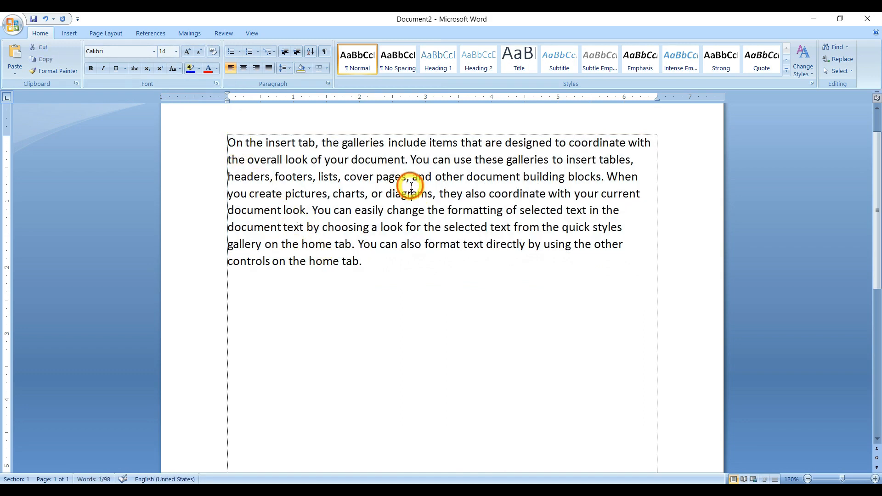
{"action": "left_click_drag", "start_coordinate": [410, 160], "coordinate": [414, 161]}
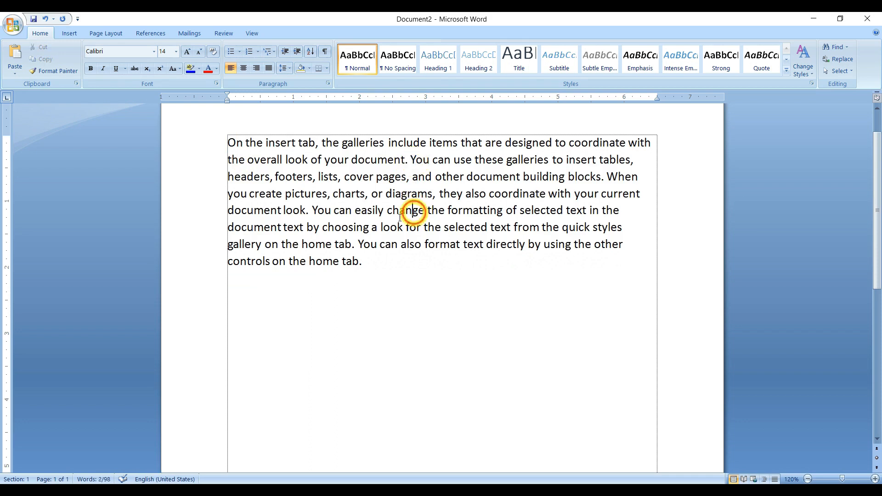
{"action": "left_click_drag", "start_coordinate": [312, 210], "coordinate": [315, 211]}
{"action": "left_click", "coordinate": [362, 222]}
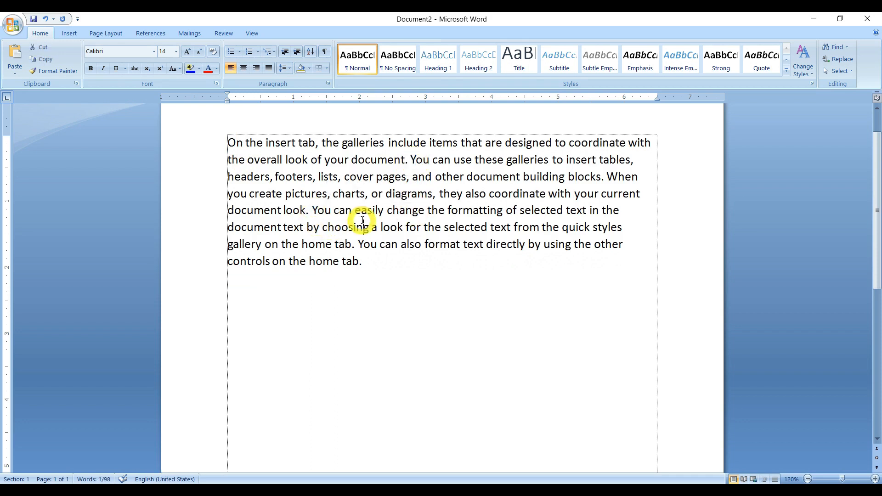
- Apply Capitalize Each Word to the whole paragraph and check the capital letters of its first words
{"action": "left_click_drag", "start_coordinate": [231, 143], "coordinate": [360, 258]}
{"action": "left_click", "coordinate": [178, 68]}
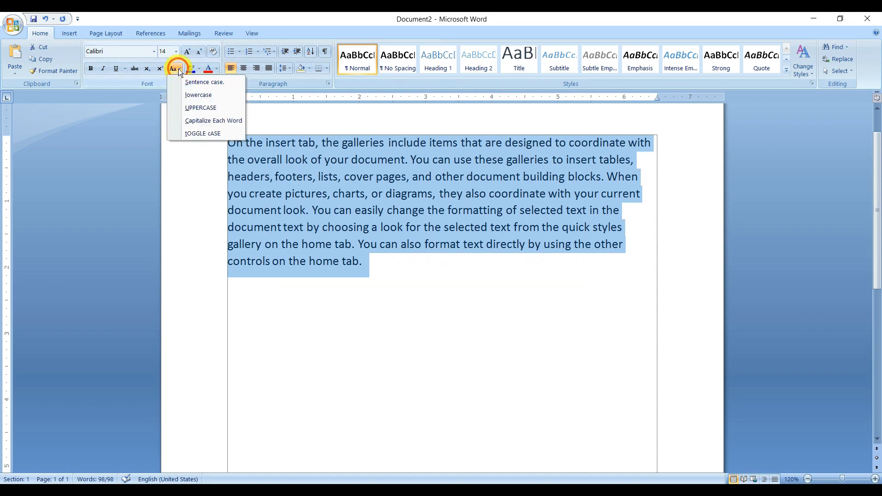
{"action": "left_click", "coordinate": [204, 122]}
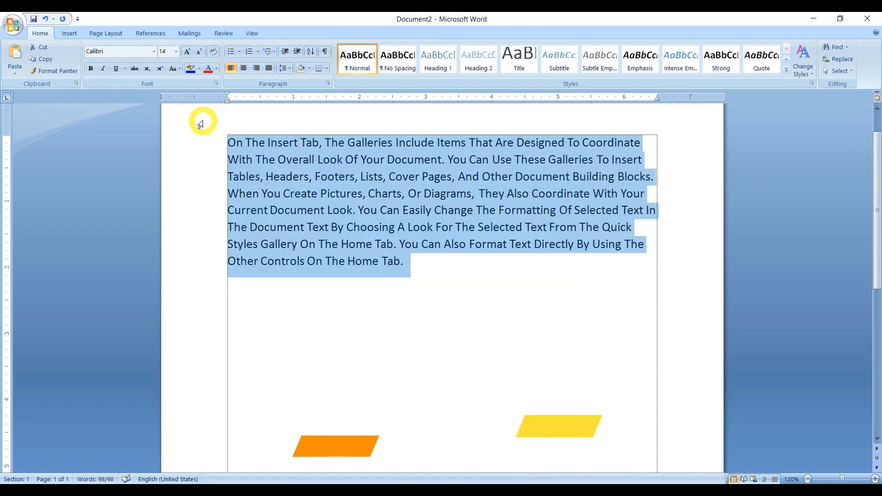
{"action": "left_click", "coordinate": [232, 143]}
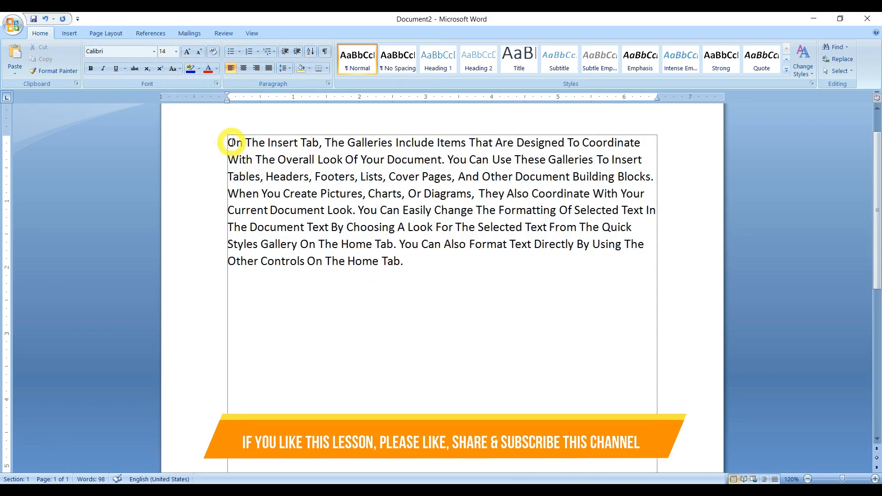
{"action": "double_click", "coordinate": [232, 143]}
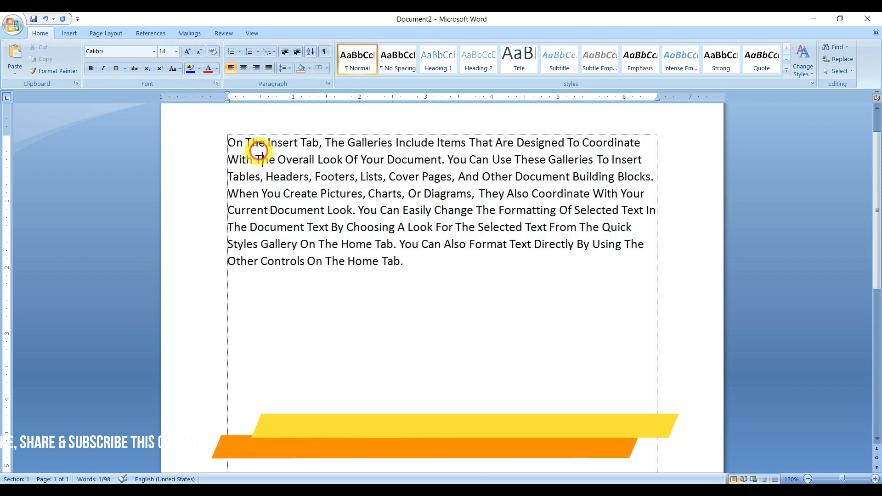
{"action": "left_click", "coordinate": [261, 157]}
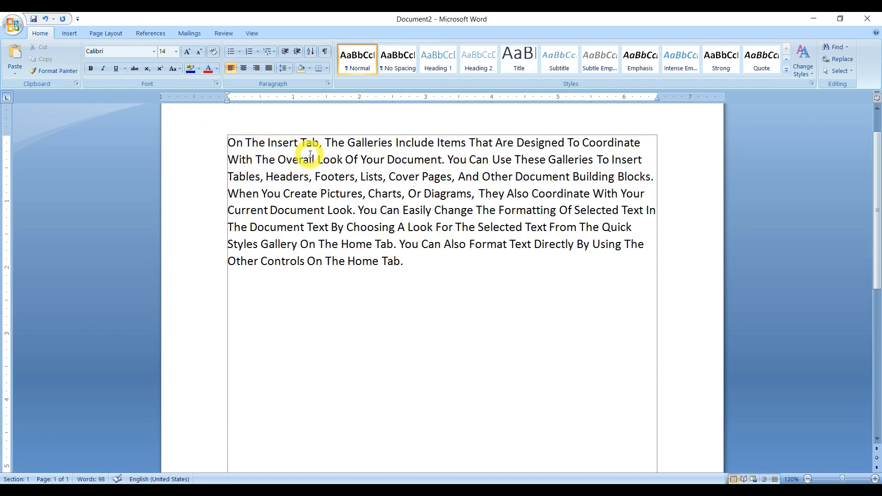
- Apply tOGGLE cASE to the whole sample paragraph
{"action": "double_click", "coordinate": [234, 143]}
{"action": "left_click_drag", "start_coordinate": [248, 151], "coordinate": [404, 256]}
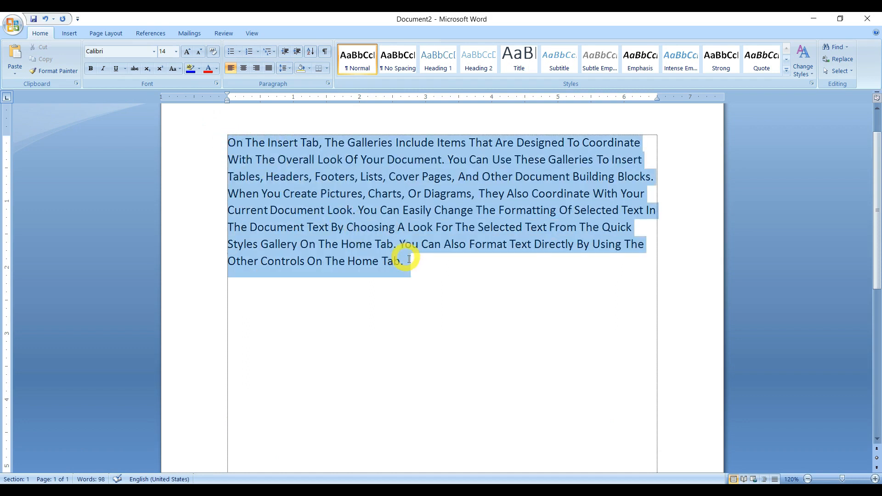
{"action": "left_click", "coordinate": [178, 70]}
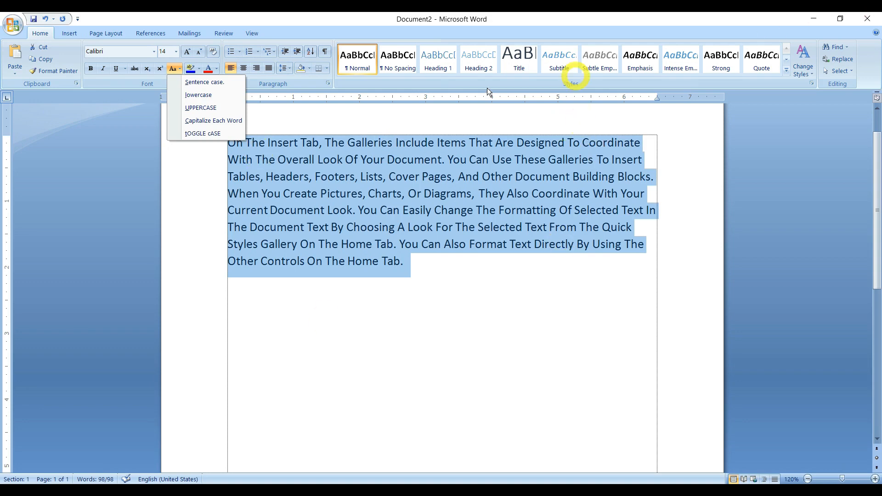
{"action": "left_click", "coordinate": [205, 133]}
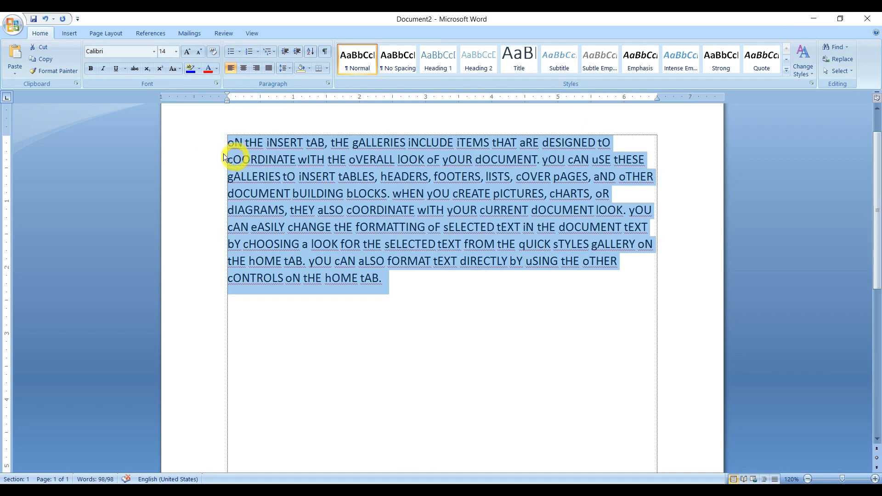
- Return the whole paragraph to Sentence case, look over the Change Case options again and deselect the text
{"action": "left_click", "coordinate": [180, 70]}
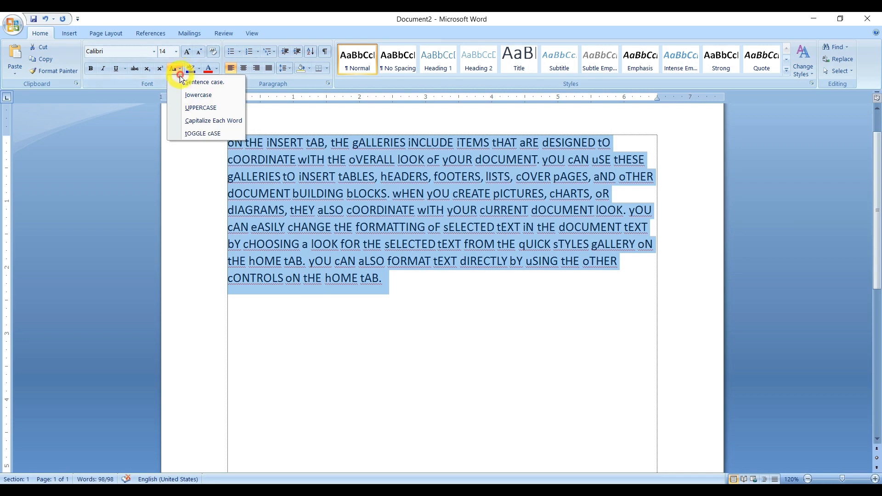
{"action": "left_click", "coordinate": [204, 81]}
{"action": "left_click", "coordinate": [179, 69]}
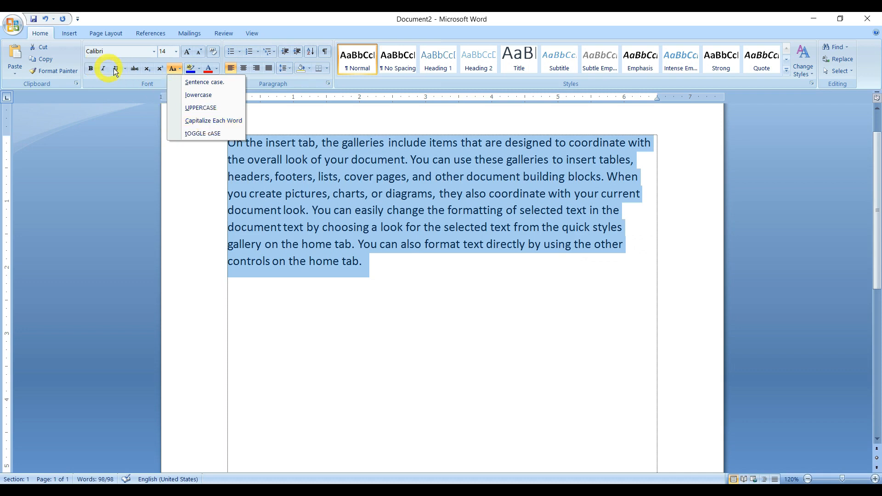
{"action": "left_click", "coordinate": [332, 209]}
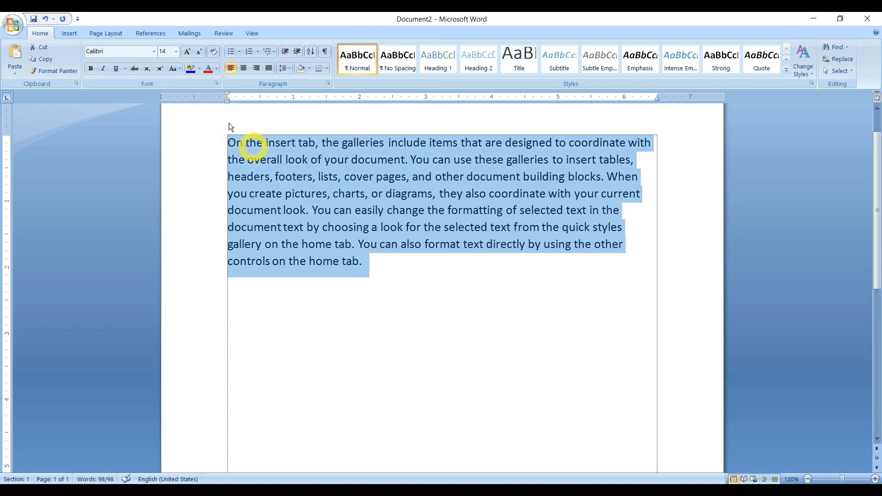
{"action": "left_click", "coordinate": [307, 225]}
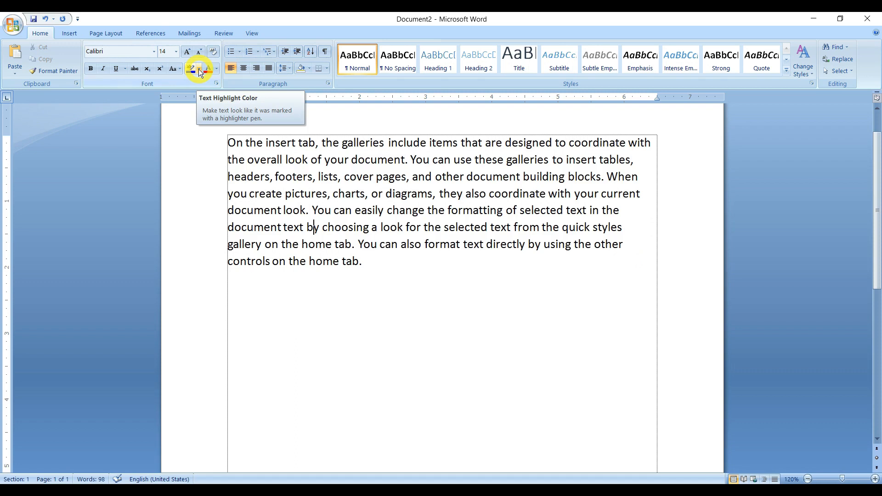
- Highlight "lists, cover pages, and other", "You can easily change the formatting" and "gallery on the home tab" in bright green
{"action": "left_click", "coordinate": [198, 69]}
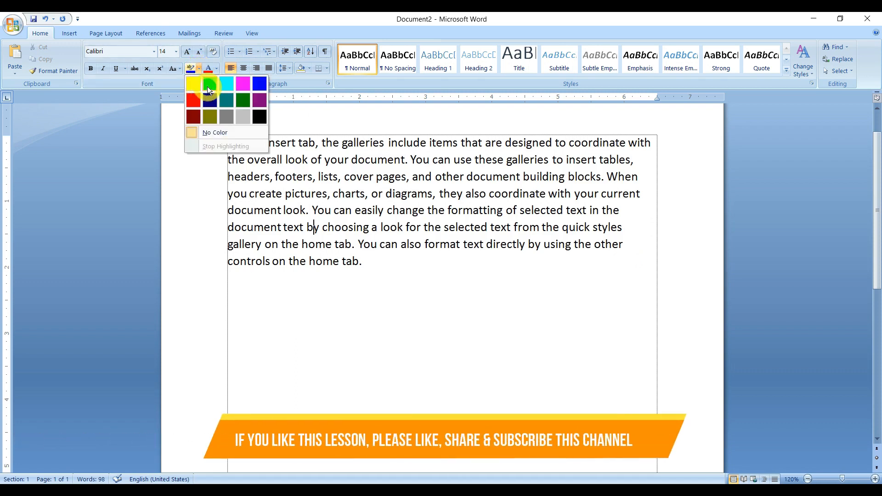
{"action": "left_click", "coordinate": [209, 85]}
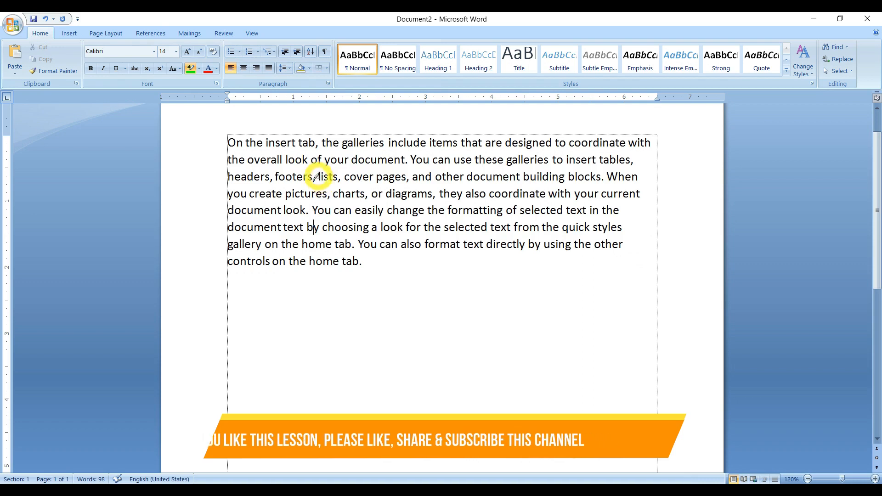
{"action": "left_click_drag", "start_coordinate": [318, 176], "coordinate": [464, 177]}
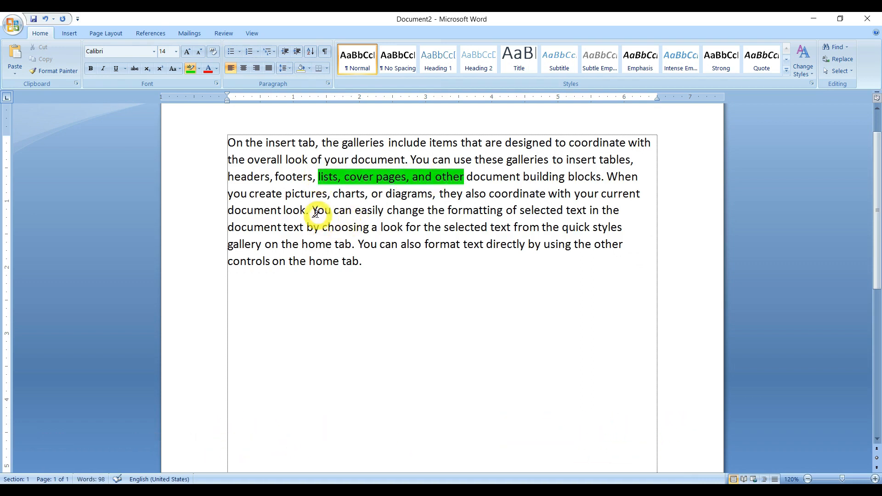
{"action": "left_click_drag", "start_coordinate": [315, 212], "coordinate": [503, 210]}
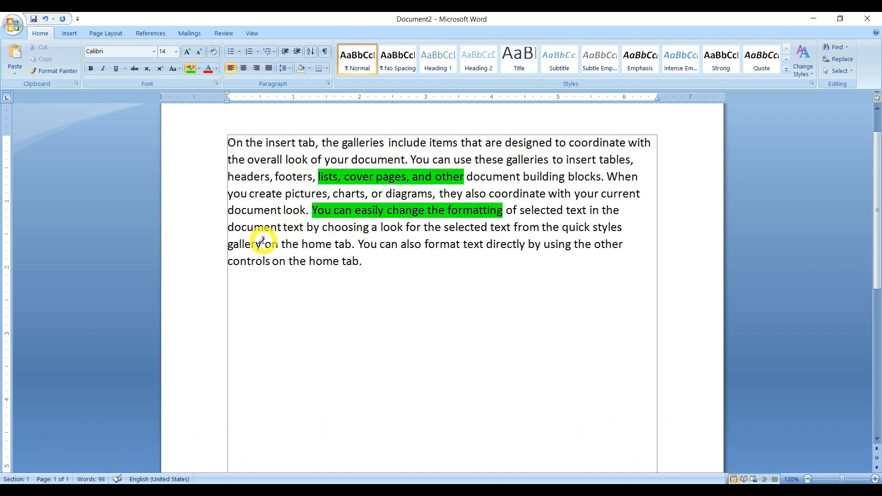
{"action": "left_click_drag", "start_coordinate": [229, 244], "coordinate": [352, 244]}
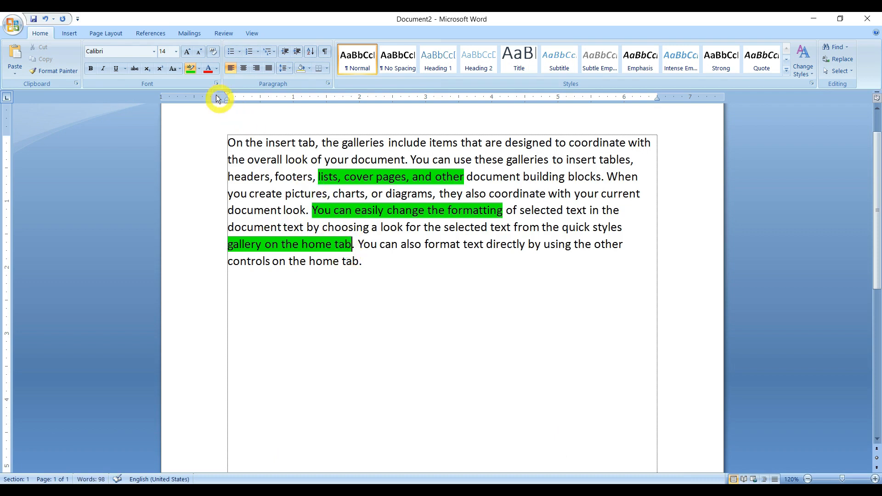
- Remove the green highlighting from all three phrases in the paragraph with the No Color highlighter
{"action": "left_click", "coordinate": [199, 70]}
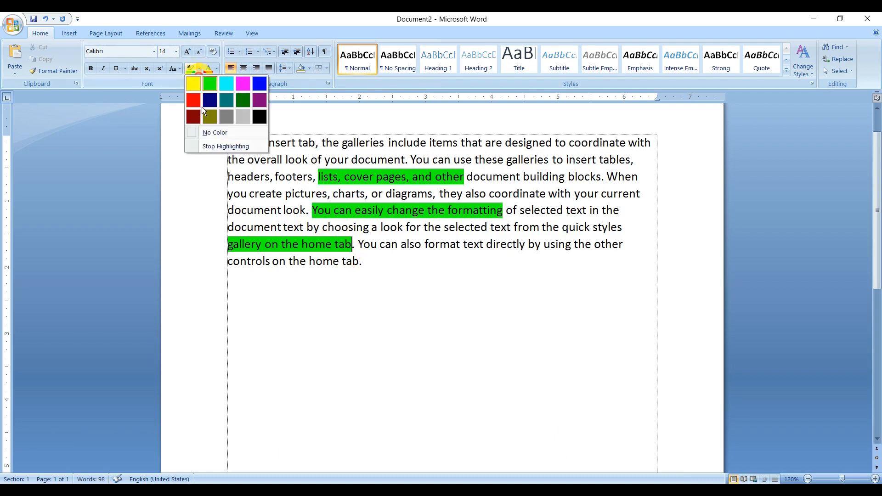
{"action": "left_click", "coordinate": [215, 138]}
{"action": "left_click_drag", "start_coordinate": [300, 166], "coordinate": [413, 260]}
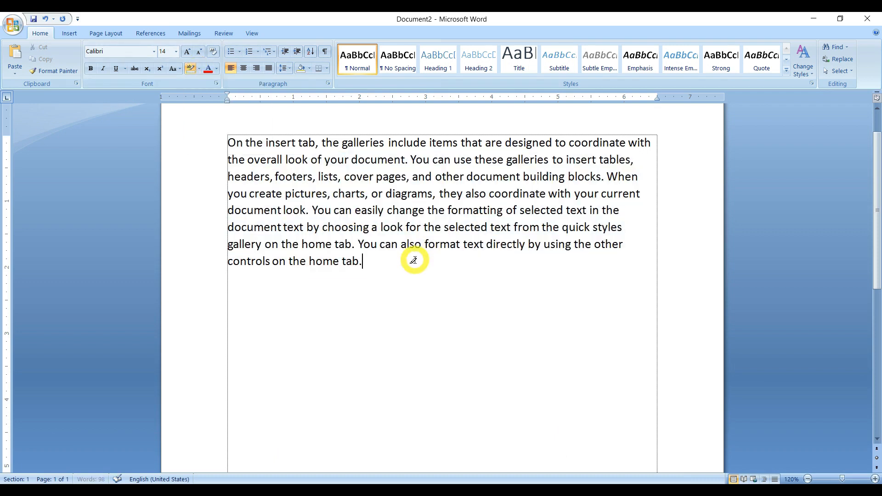